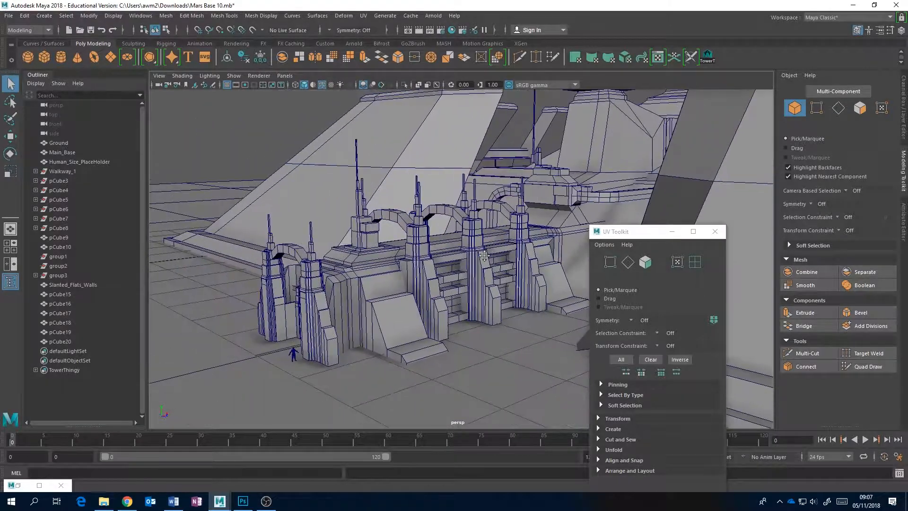
# Bring up the UV Editor, select the pCube15 building mesh and show the checker map on it
pyautogui.scroll(3, 485, 255)
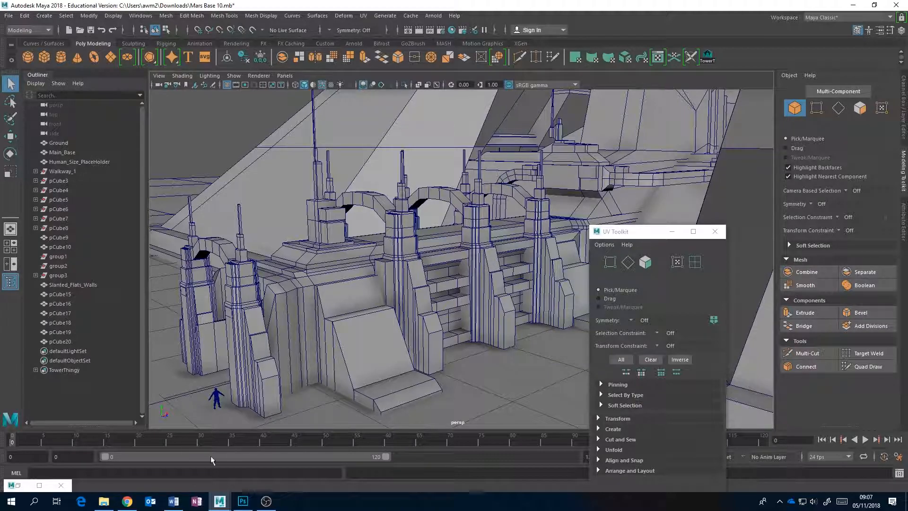
pyautogui.doubleClick(21, 489)
pyautogui.moveTo(271, 290)
pyautogui.mouseDown()
pyautogui.moveTo(568, 312)
pyautogui.moveTo(743, 249)
pyautogui.mouseUp()
pyautogui.click(413, 249)
pyautogui.keyDown('alt'); pyautogui.moveTo(454, 232); pyautogui.dragTo(353, 232, button='middle'); pyautogui.keyUp('alt')
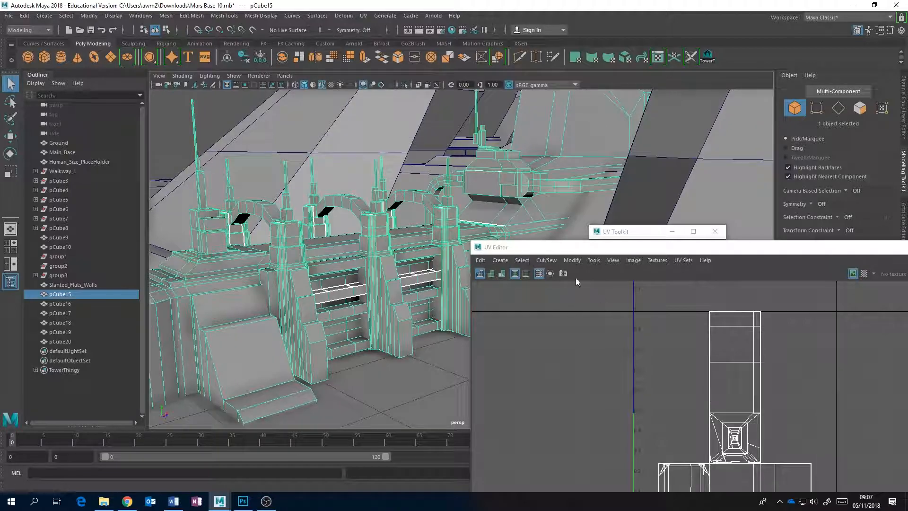
pyautogui.click(864, 275)
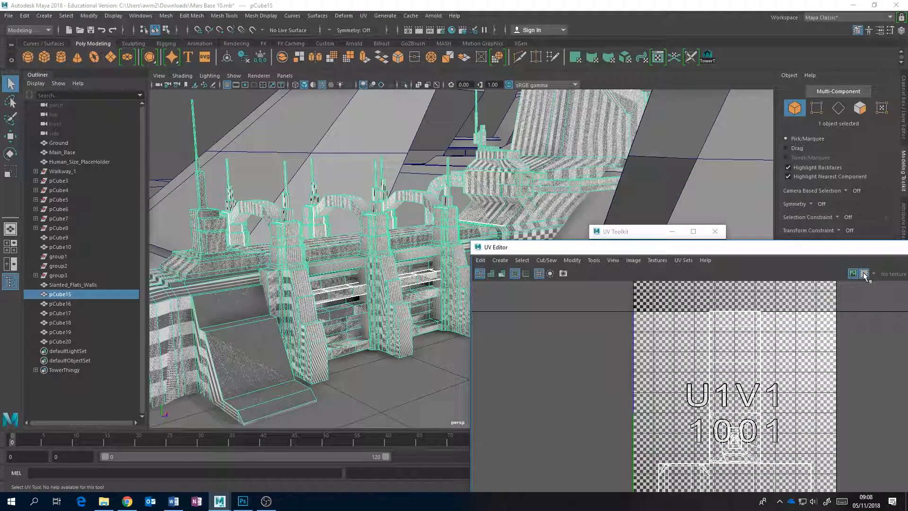
# Examine the checker pattern for stretching across the building's walls, ramp, towers and arches from several angles
pyautogui.keyDown('alt'); pyautogui.moveTo(307, 303); pyautogui.dragTo(340, 291); pyautogui.keyUp('alt')
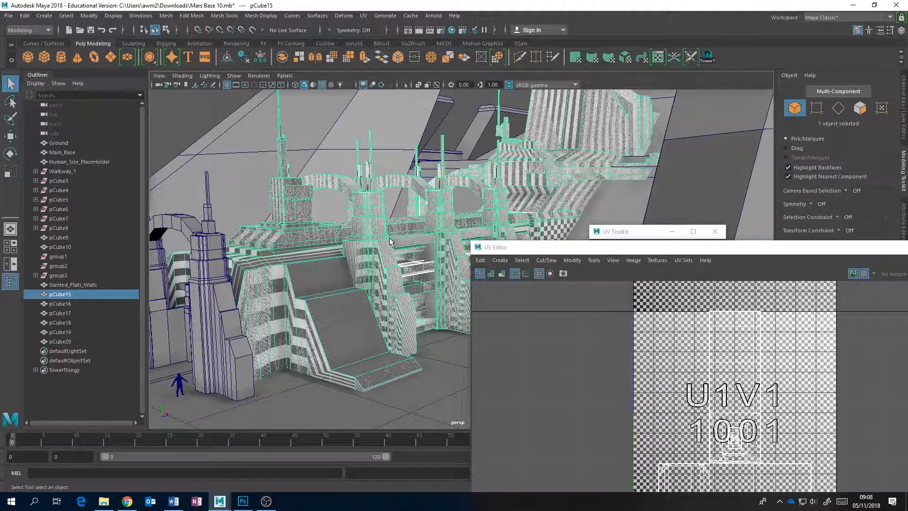
pyautogui.keyDown('alt'); pyautogui.moveTo(410, 226); pyautogui.dragTo(368, 220); pyautogui.keyUp('alt')
pyautogui.scroll(4, 372, 230)
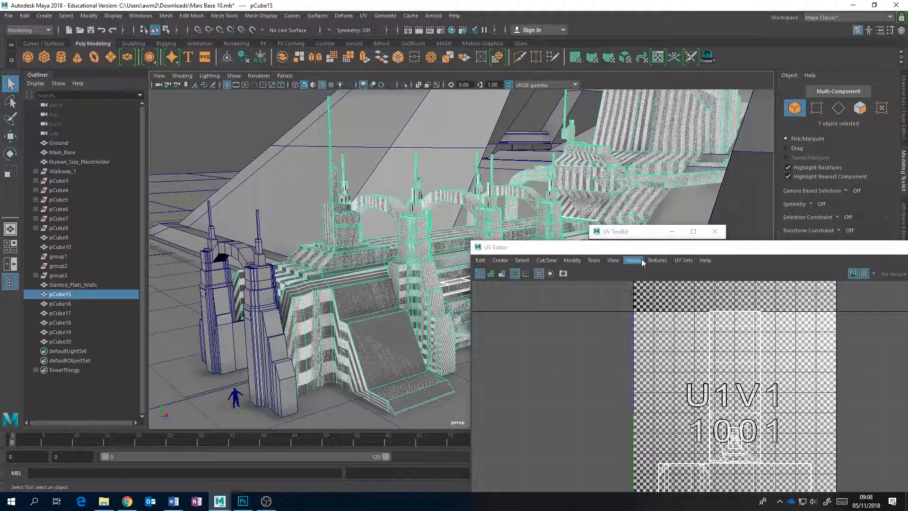
pyautogui.moveTo(670, 251); pyautogui.dragTo(468, 261)
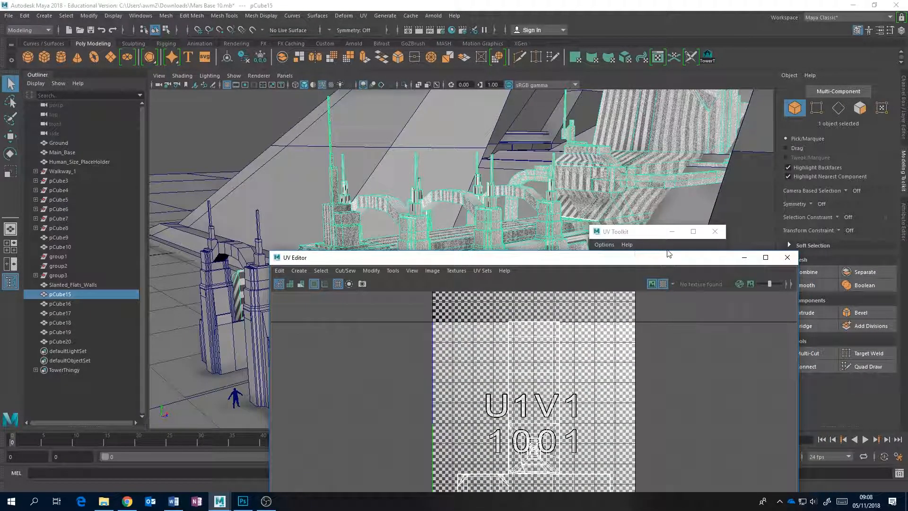
pyautogui.click(740, 258)
pyautogui.keyDown('alt'); pyautogui.moveTo(451, 294); pyautogui.dragTo(430, 266); pyautogui.keyUp('alt')
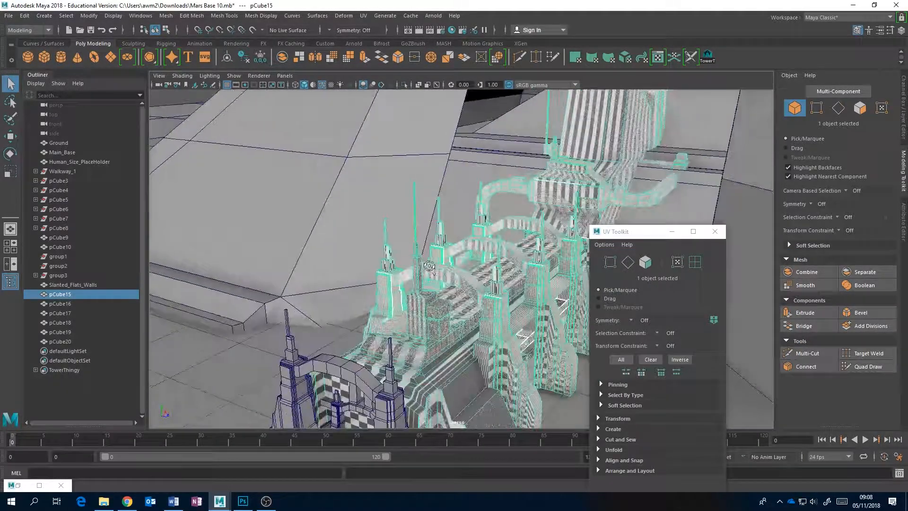
pyautogui.scroll(-4, 473, 262)
pyautogui.keyDown('alt'); pyautogui.moveTo(480, 261); pyautogui.dragTo(438, 285, button='middle'); pyautogui.keyUp('alt')
pyautogui.keyDown('alt'); pyautogui.moveTo(437, 284); pyautogui.dragTo(448, 250); pyautogui.keyUp('alt')
pyautogui.scroll(3, 445, 253)
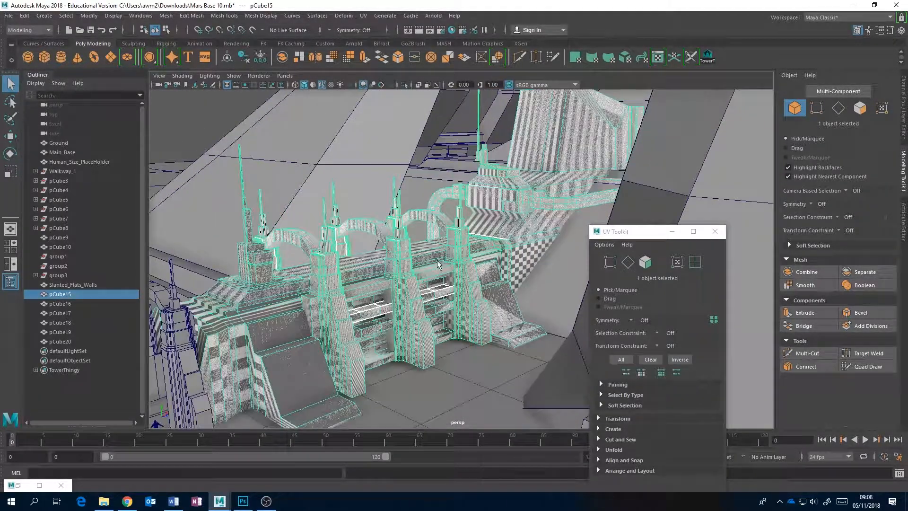
pyautogui.keyDown('alt'); pyautogui.moveTo(399, 275); pyautogui.dragTo(430, 264); pyautogui.keyUp('alt')
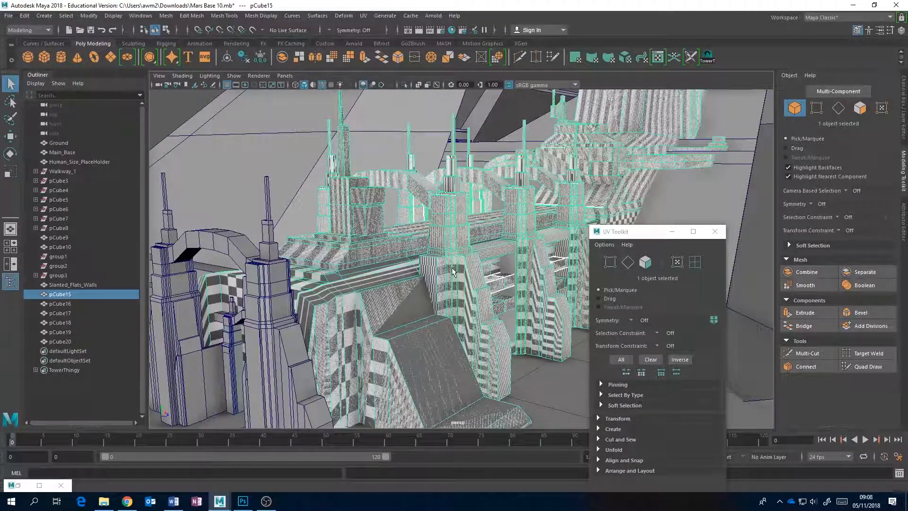
pyautogui.scroll(-2, 452, 271)
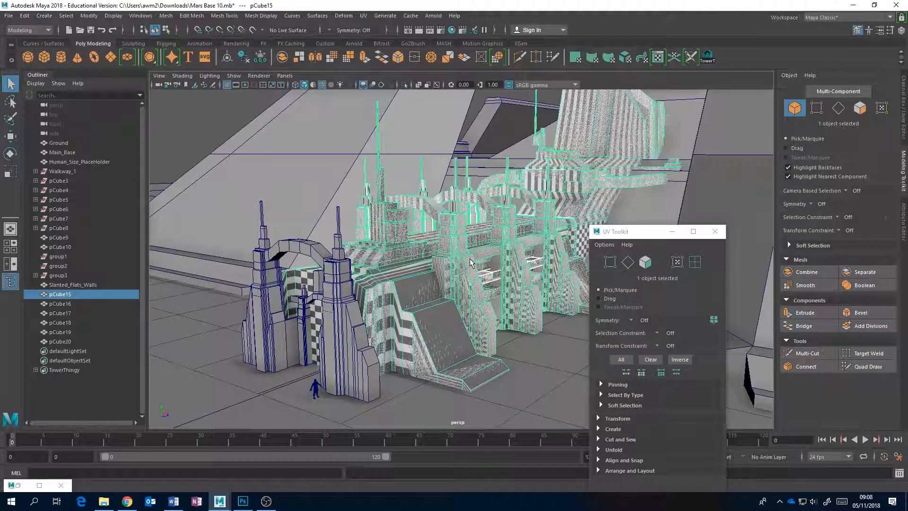
pyautogui.scroll(4, 466, 251)
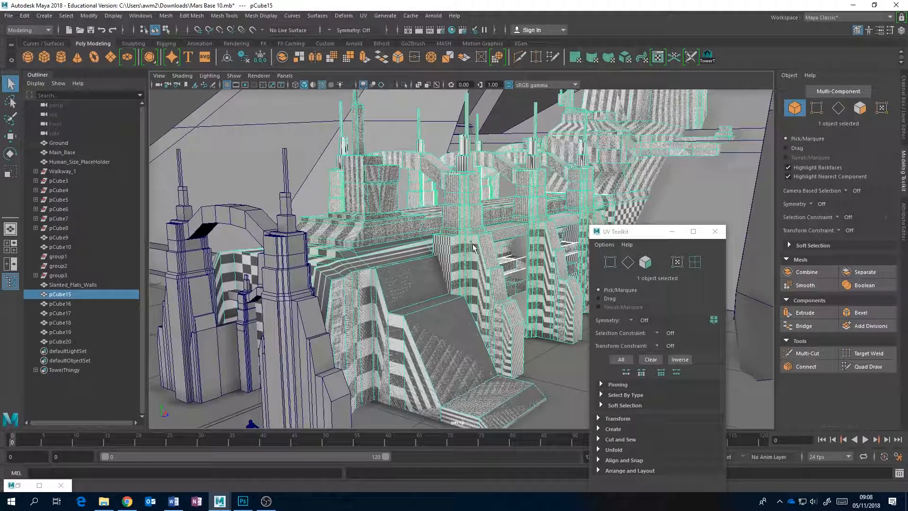
pyautogui.keyDown('alt'); pyautogui.moveTo(485, 235); pyautogui.dragTo(477, 240); pyautogui.keyUp('alt')
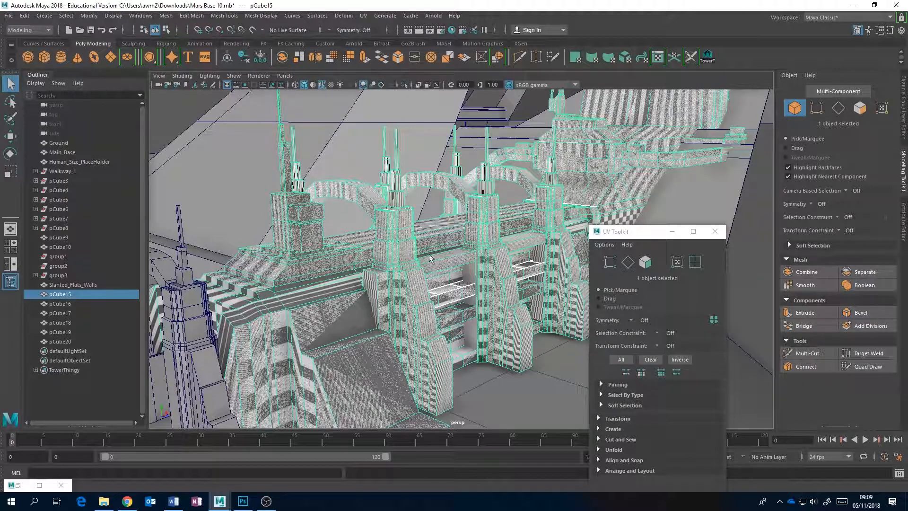
pyautogui.keyDown('alt'); pyautogui.moveTo(533, 221); pyautogui.dragTo(460, 256); pyautogui.keyUp('alt')
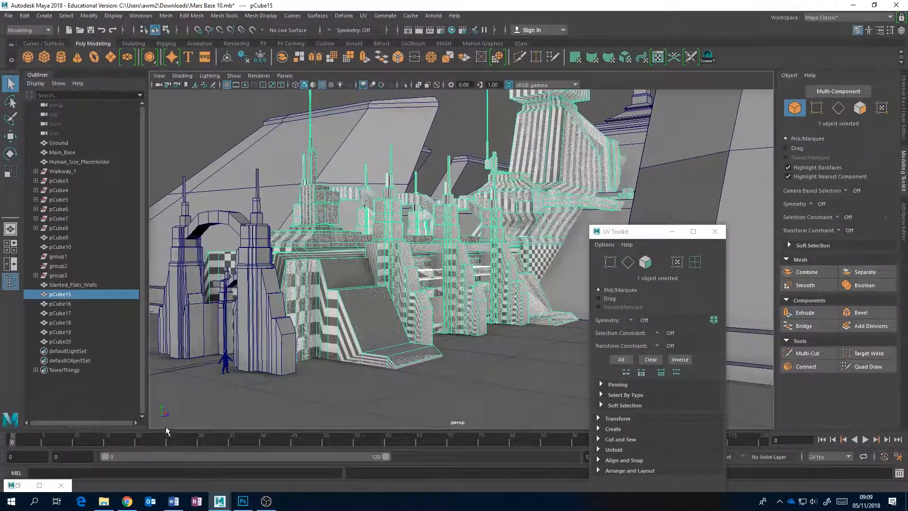
# Restore the UV Editor and close it to remove the checker display from the building
pyautogui.click(40, 486)
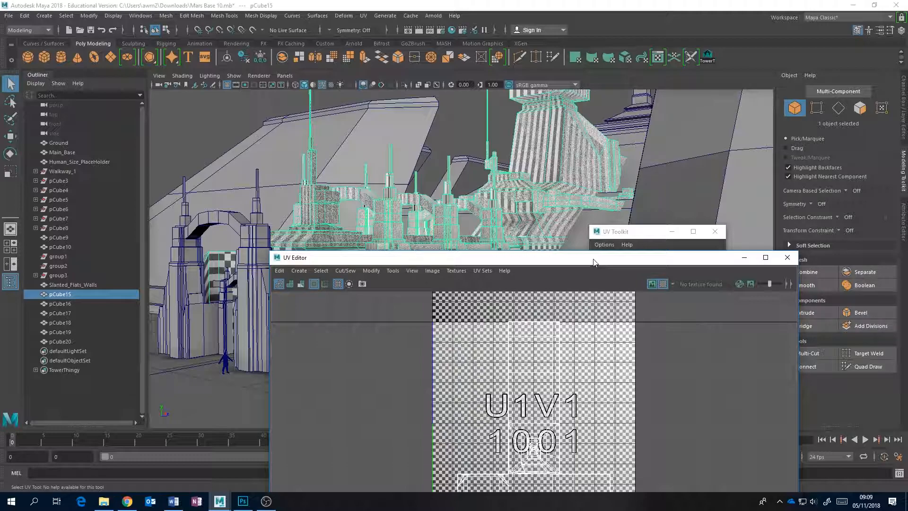
pyautogui.moveTo(594, 262); pyautogui.dragTo(651, 214)
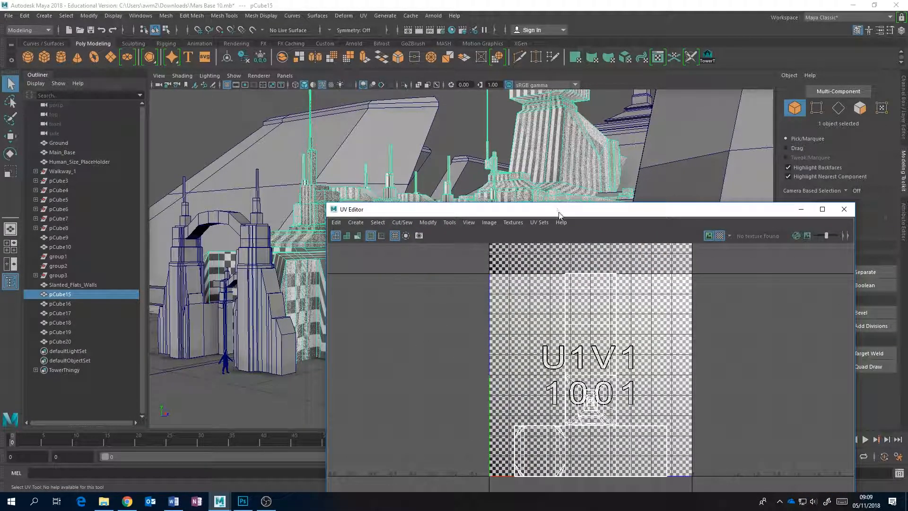
pyautogui.moveTo(560, 213); pyautogui.dragTo(616, 342)
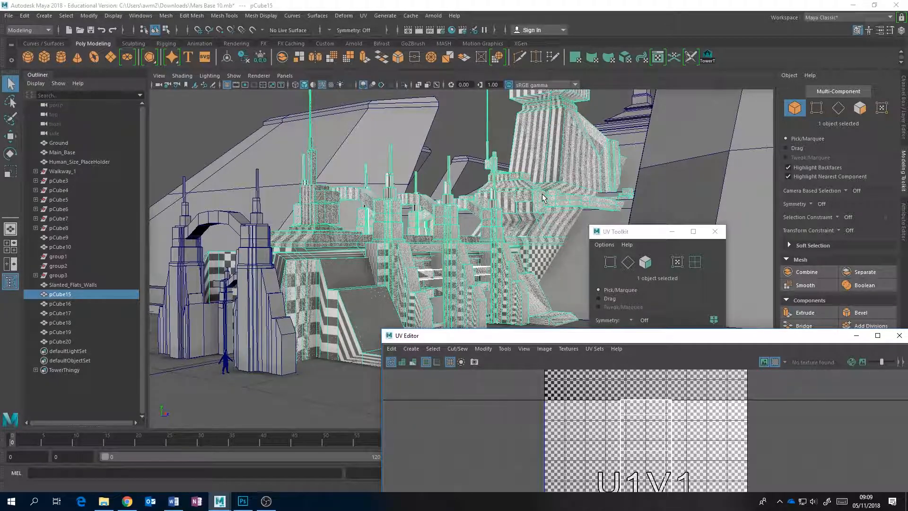
pyautogui.keyDown('alt'); pyautogui.moveTo(595, 183); pyautogui.dragTo(463, 227, button='middle'); pyautogui.keyUp('alt')
pyautogui.moveTo(654, 332); pyautogui.dragTo(465, 272)
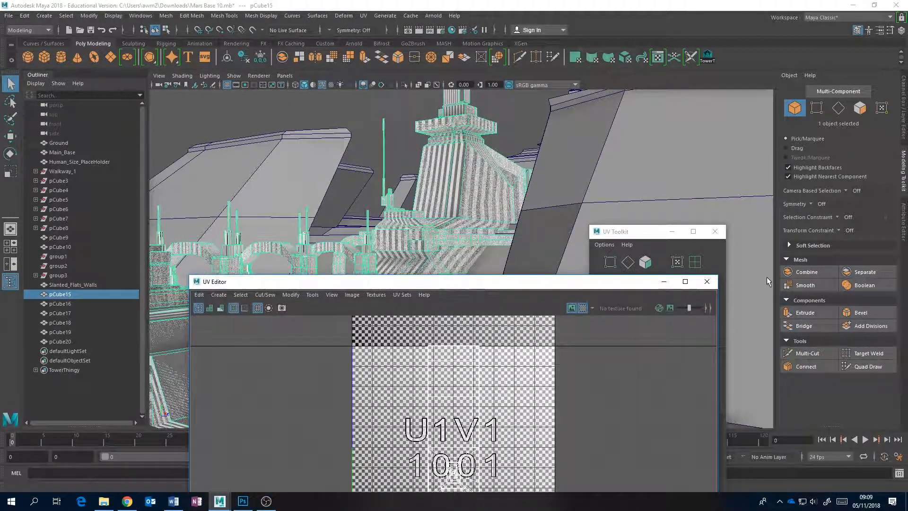
pyautogui.click(709, 279)
# Examine the structure of the building mesh, from the front towers and arches to the rear turret with its antenna
pyautogui.keyDown('alt'); pyautogui.moveTo(522, 233); pyautogui.dragTo(452, 245, button='middle'); pyautogui.keyUp('alt')
pyautogui.keyDown('alt'); pyautogui.moveTo(452, 245); pyautogui.dragTo(432, 257); pyautogui.keyUp('alt')
pyautogui.keyDown('alt'); pyautogui.moveTo(432, 257); pyautogui.dragTo(468, 216, button='middle'); pyautogui.keyUp('alt')
pyautogui.keyDown('alt'); pyautogui.moveTo(468, 217); pyautogui.dragTo(456, 234); pyautogui.keyUp('alt')
pyautogui.keyDown('alt'); pyautogui.moveTo(510, 184); pyautogui.dragTo(444, 230); pyautogui.keyUp('alt')
pyautogui.scroll(3, 436, 239)
pyautogui.keyDown('alt'); pyautogui.moveTo(435, 239); pyautogui.dragTo(453, 262, button='middle'); pyautogui.keyUp('alt')
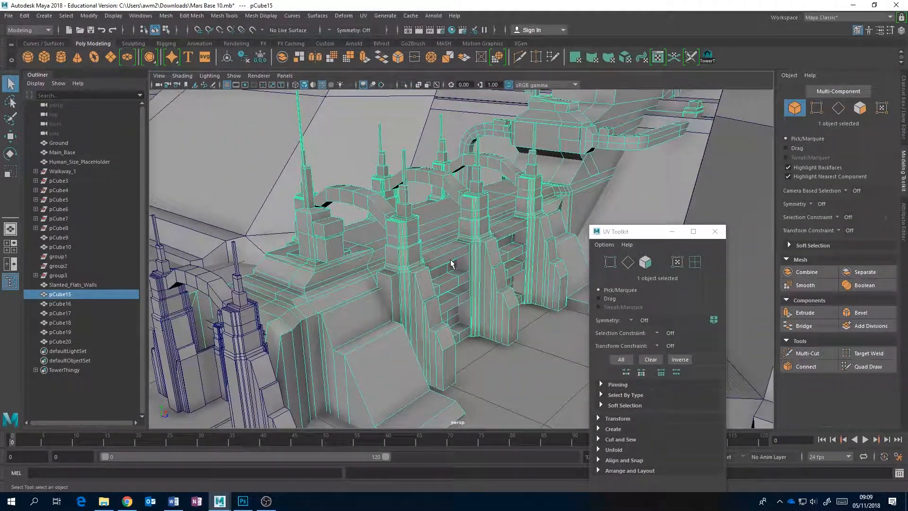
pyautogui.scroll(2, 454, 264)
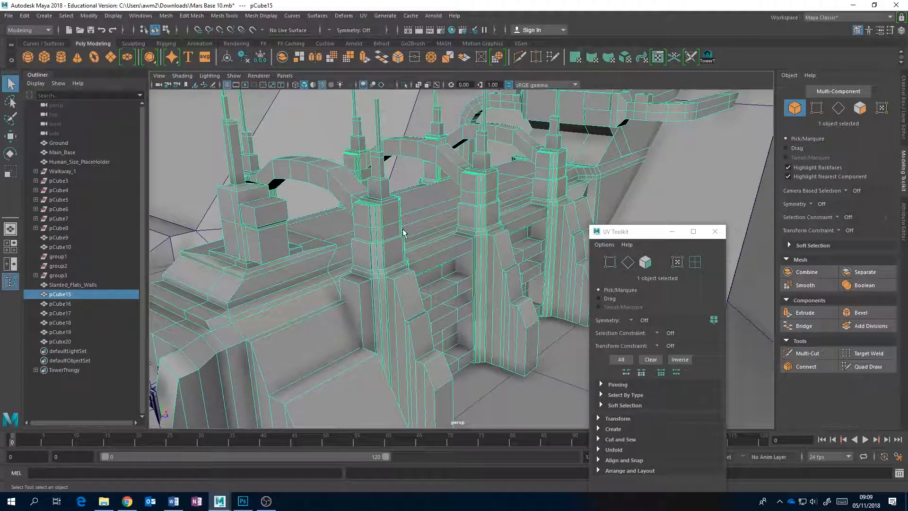
pyautogui.keyDown('alt'); pyautogui.moveTo(433, 210); pyautogui.dragTo(412, 272, button='middle'); pyautogui.keyUp('alt')
pyautogui.scroll(-3, 413, 272)
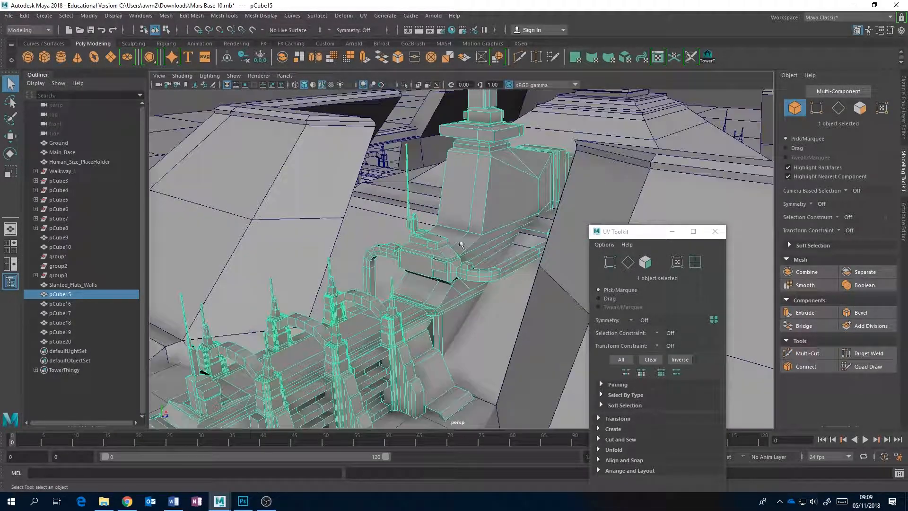
pyautogui.keyDown('alt'); pyautogui.moveTo(515, 189); pyautogui.dragTo(494, 231); pyautogui.keyUp('alt')
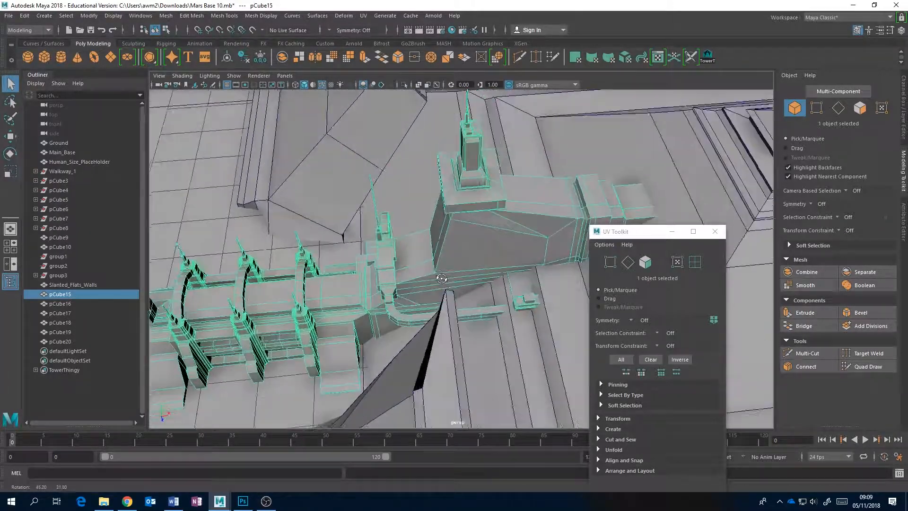
pyautogui.keyDown('alt'); pyautogui.moveTo(471, 144); pyautogui.dragTo(467, 182); pyautogui.keyUp('alt')
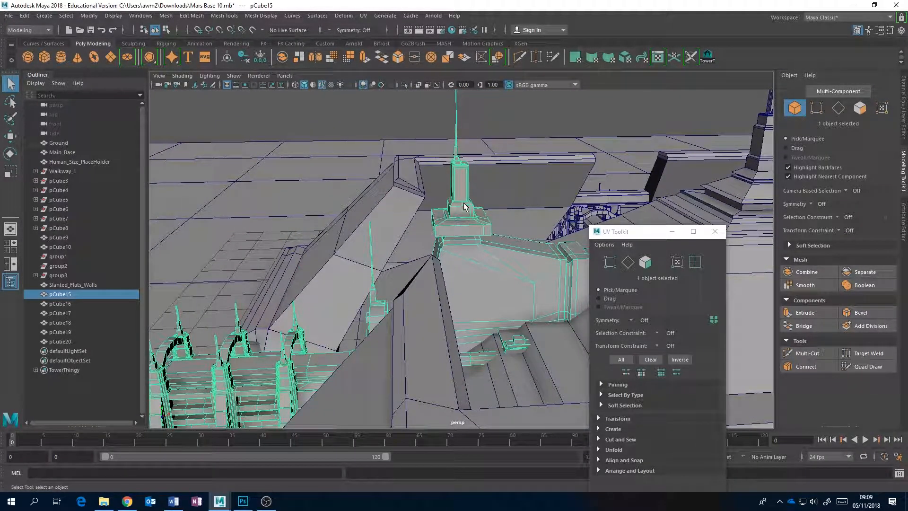
pyautogui.keyDown('alt'); pyautogui.moveTo(471, 213); pyautogui.dragTo(535, 270); pyautogui.keyUp('alt')
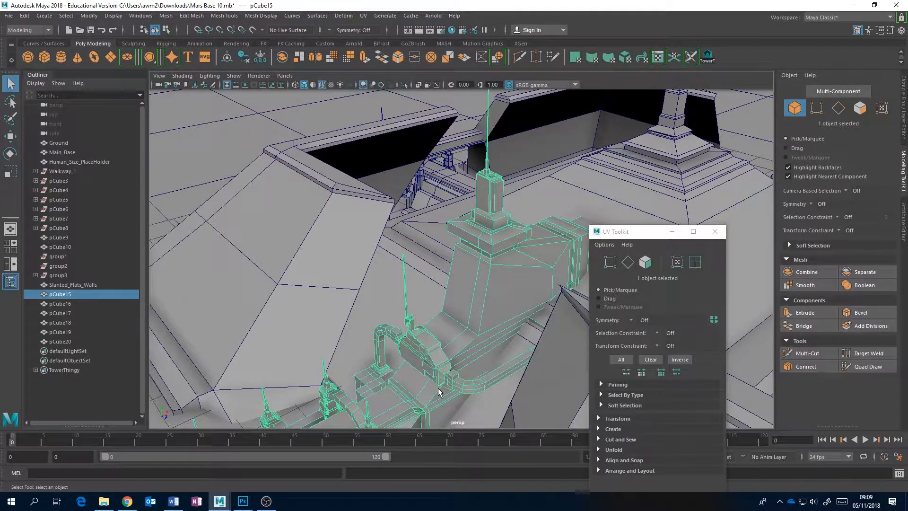
pyautogui.press('f')
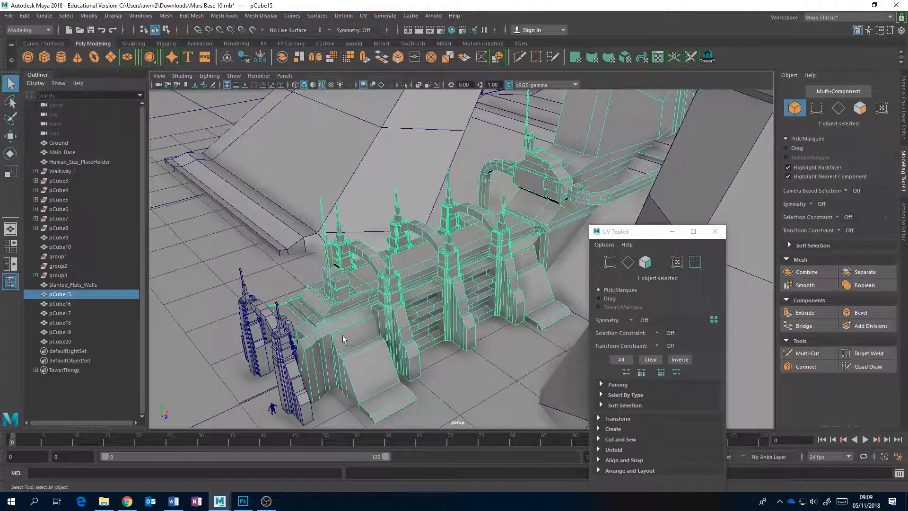
pyautogui.keyDown('alt'); pyautogui.moveTo(403, 303); pyautogui.dragTo(451, 294); pyautogui.keyUp('alt')
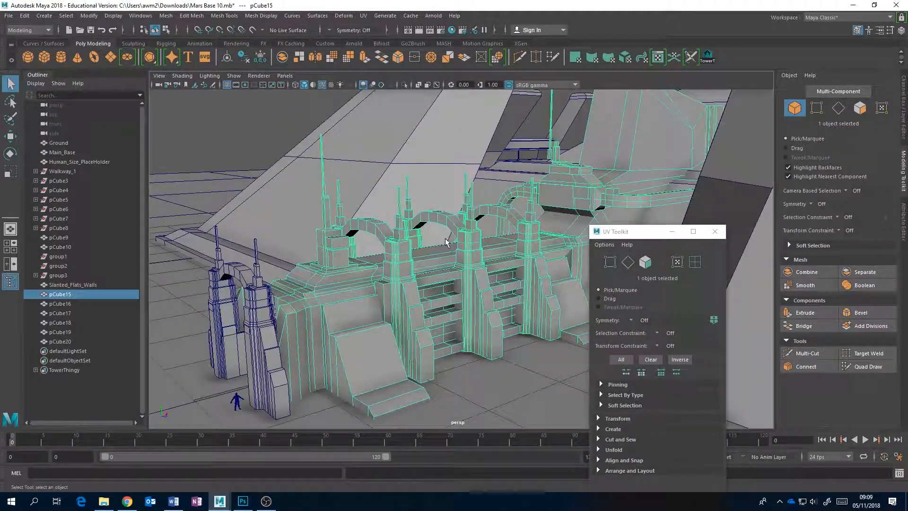
# Select the front tower's faces with the saved Tower1 selection and try to extract them from the building mesh
pyautogui.click(709, 58)
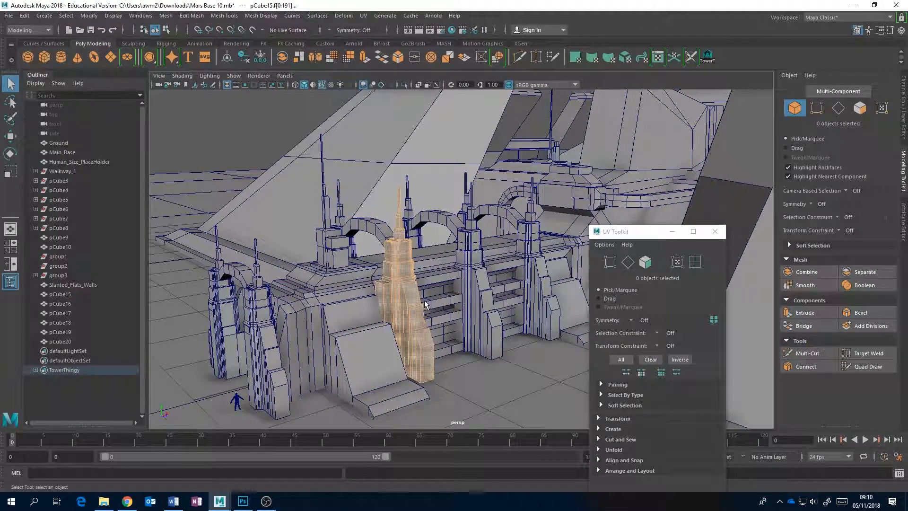
pyautogui.click(300, 60)
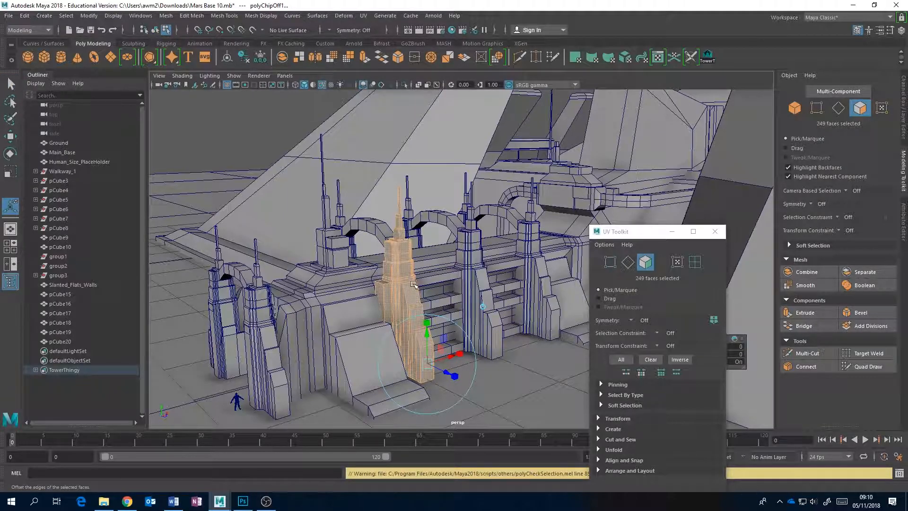
pyautogui.keyDown('alt'); pyautogui.moveTo(439, 282); pyautogui.dragTo(437, 266); pyautogui.keyUp('alt')
pyautogui.moveTo(405, 229); pyautogui.dragTo(449, 215, button='right')
pyautogui.moveTo(416, 290); pyautogui.dragTo(414, 286)
pyautogui.click(410, 269)
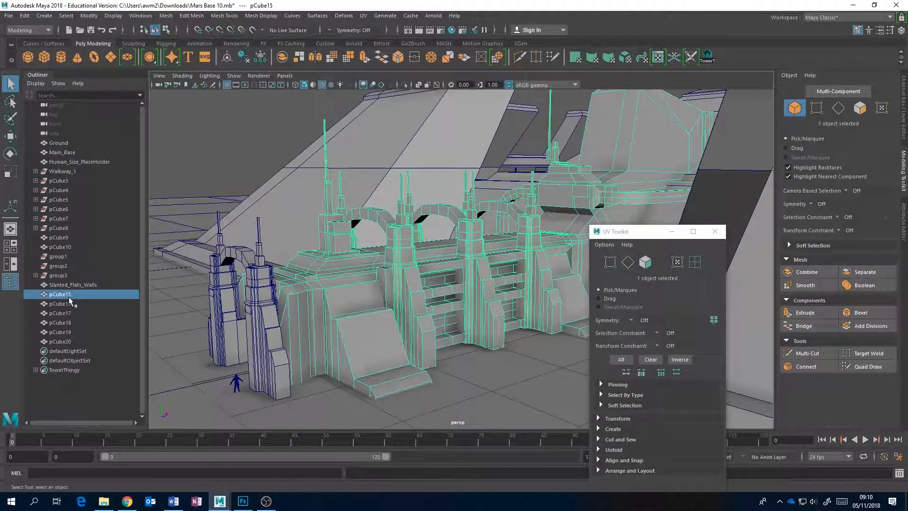
# Recall the Tower1 face selection and run Extract on the tower again, moving the UV Toolkit clear of the message line
pyautogui.click(709, 57)
pyautogui.scroll(5, 413, 240)
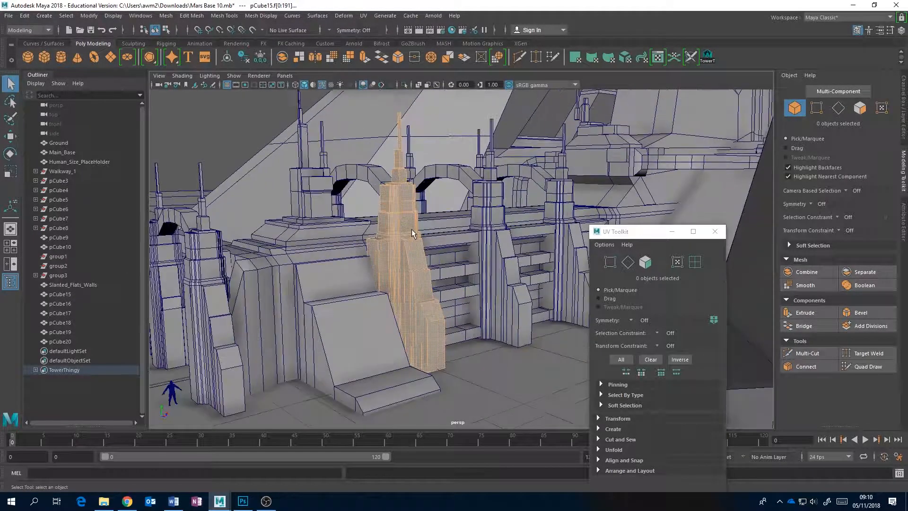
pyautogui.keyDown('alt'); pyautogui.moveTo(402, 181); pyautogui.dragTo(393, 185); pyautogui.keyUp('alt')
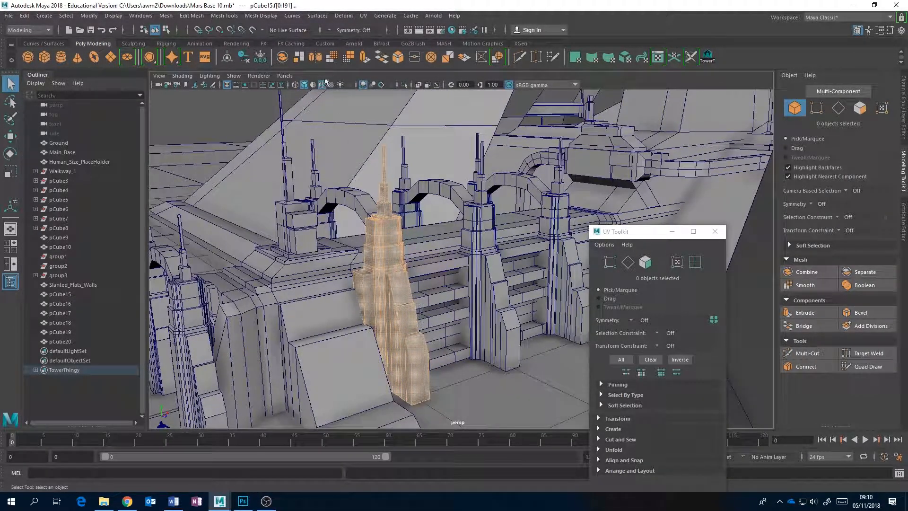
pyautogui.click(300, 58)
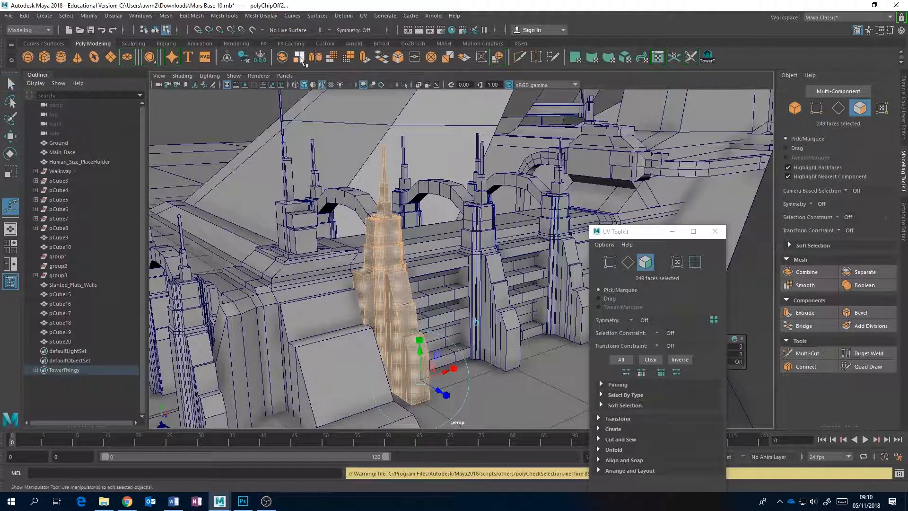
pyautogui.moveTo(644, 236); pyautogui.dragTo(627, 128)
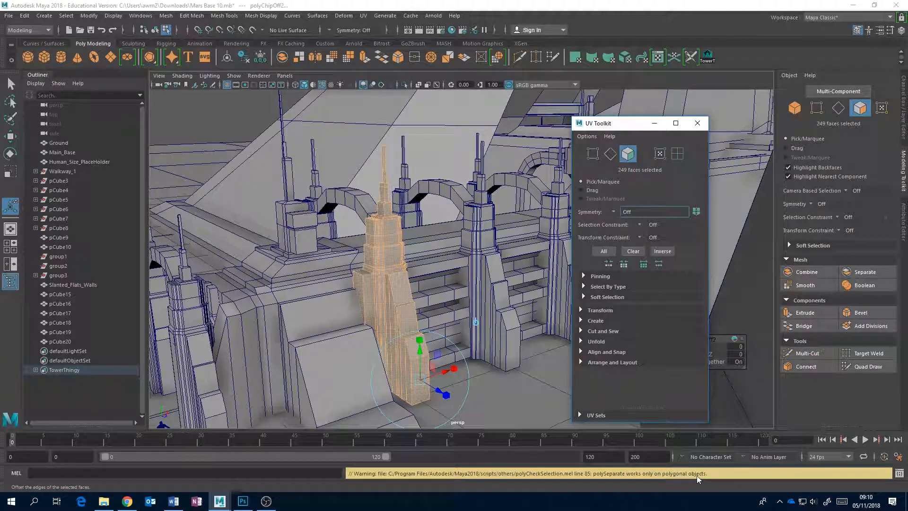
# Undo a trial offset of the extracted tower faces and reselect the whole building mesh in object mode
pyautogui.moveTo(438, 389); pyautogui.dragTo(464, 408)
pyautogui.hotkey('ctrl', 'z')
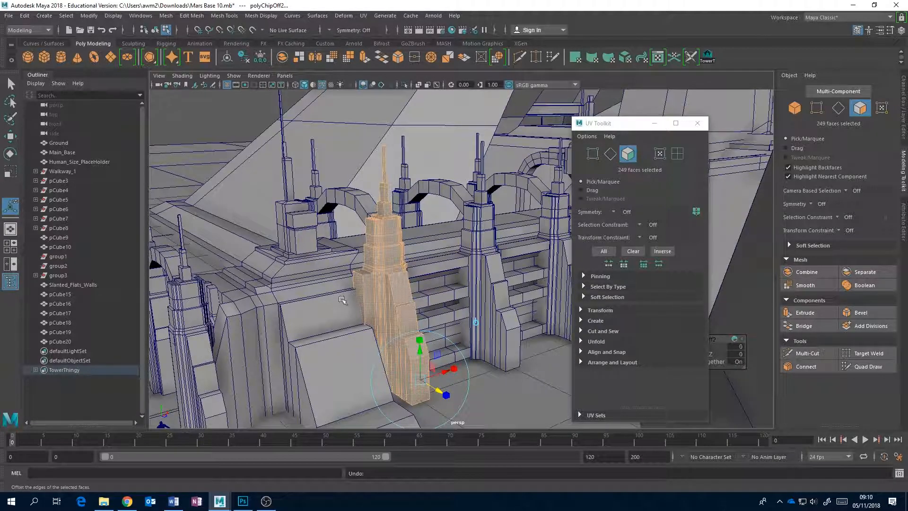
pyautogui.moveTo(384, 287); pyautogui.dragTo(393, 282, button='right')
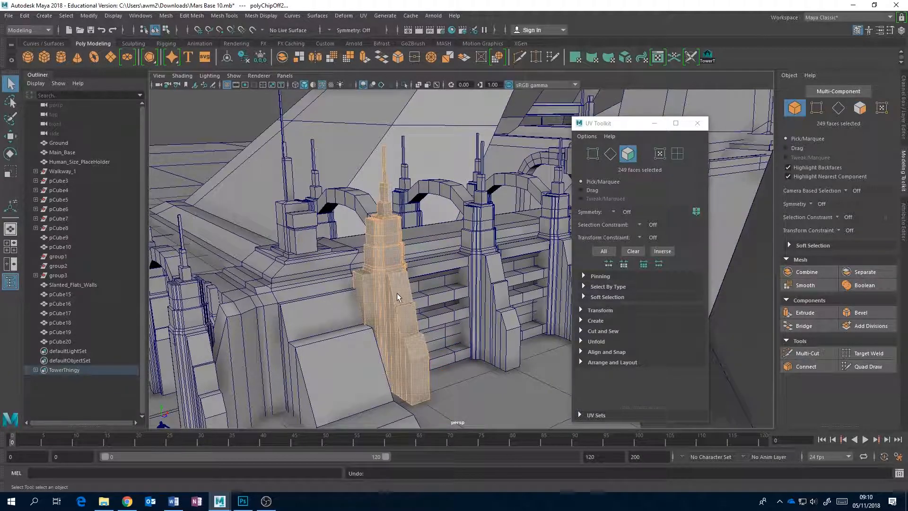
pyautogui.click(392, 282)
pyautogui.rightClick(393, 282)
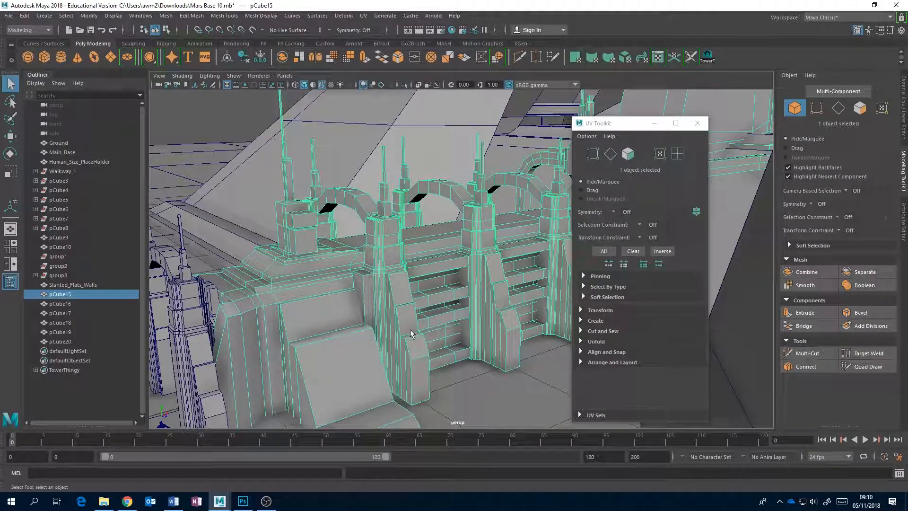
# Check which part of the scene each group highlights, selecting them one by one from group3 up through pCube8 to pCube3 and Walkway_1
pyautogui.click(57, 276)
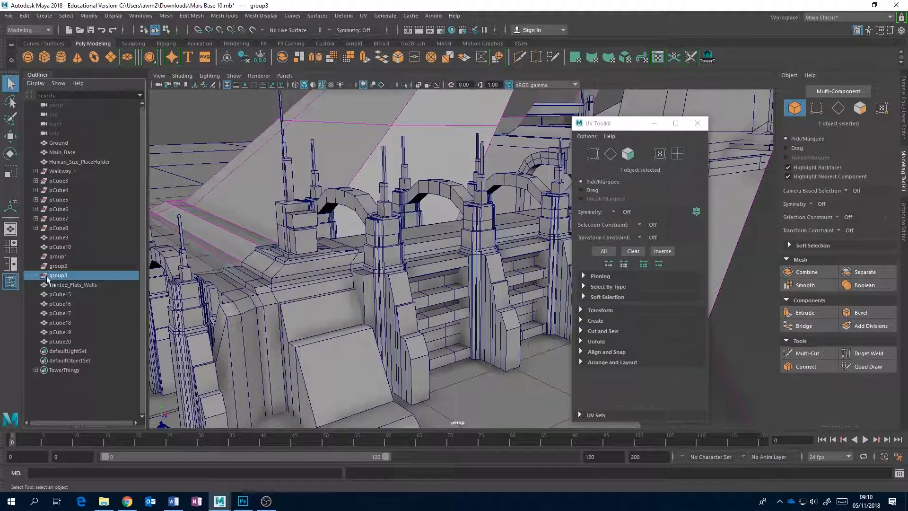
pyautogui.click(62, 227)
pyautogui.click(58, 219)
pyautogui.click(60, 209)
pyautogui.click(59, 199)
pyautogui.click(60, 190)
pyautogui.click(60, 181)
pyautogui.click(61, 171)
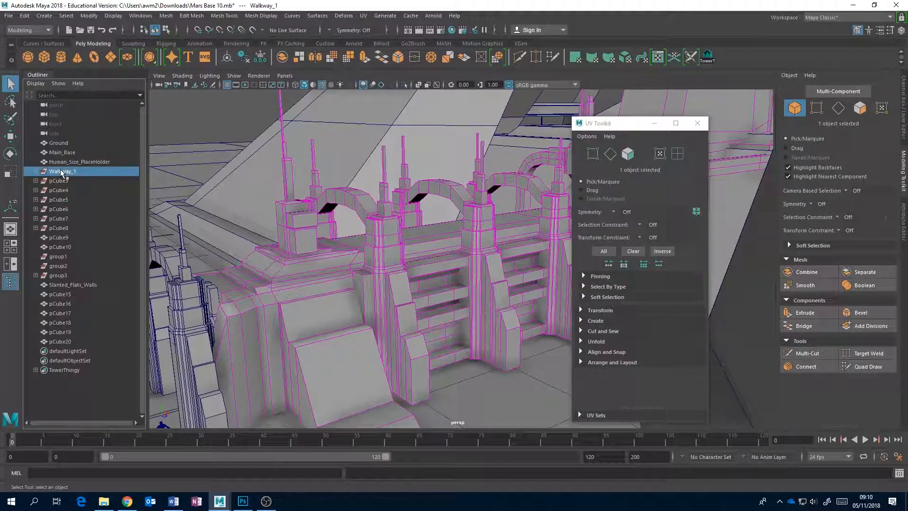
# Check the Tower1 face selection on the building, and clear the mesh's history along with the leftover Walkway_1 and pCube3 to pCube8 groups
pyautogui.click(413, 316)
pyautogui.keyDown('alt'); pyautogui.moveTo(422, 319); pyautogui.dragTo(404, 268, button='middle'); pyautogui.keyUp('alt')
pyautogui.scroll(3, 391, 291)
pyautogui.moveTo(370, 291); pyautogui.dragTo(364, 262, button='right')
pyautogui.keyDown('alt'); pyautogui.moveTo(369, 294); pyautogui.dragTo(396, 293); pyautogui.keyUp('alt')
pyautogui.press('f')
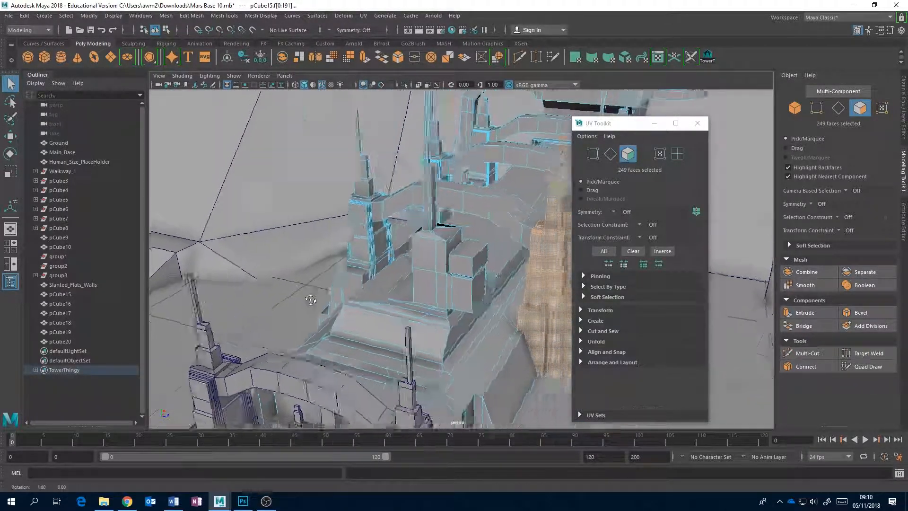
pyautogui.scroll(-3, 348, 303)
pyautogui.scroll(-2, 371, 306)
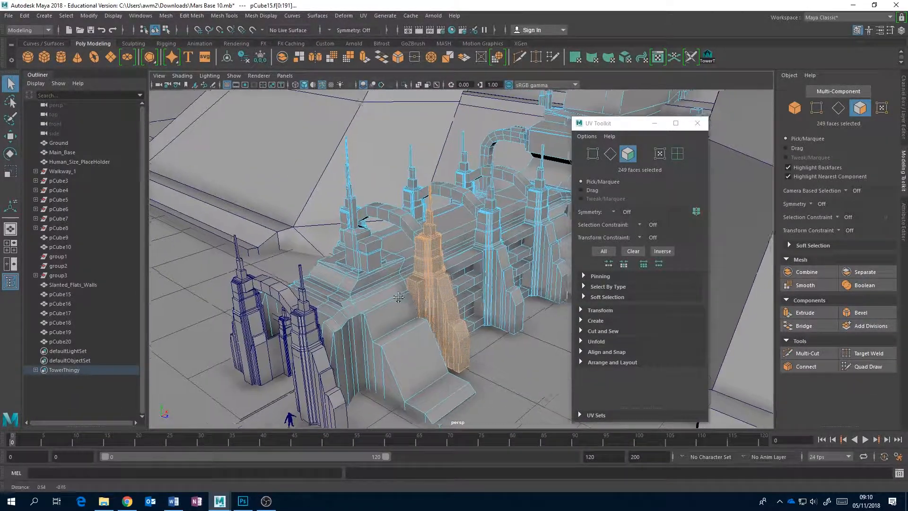
pyautogui.scroll(3, 371, 293)
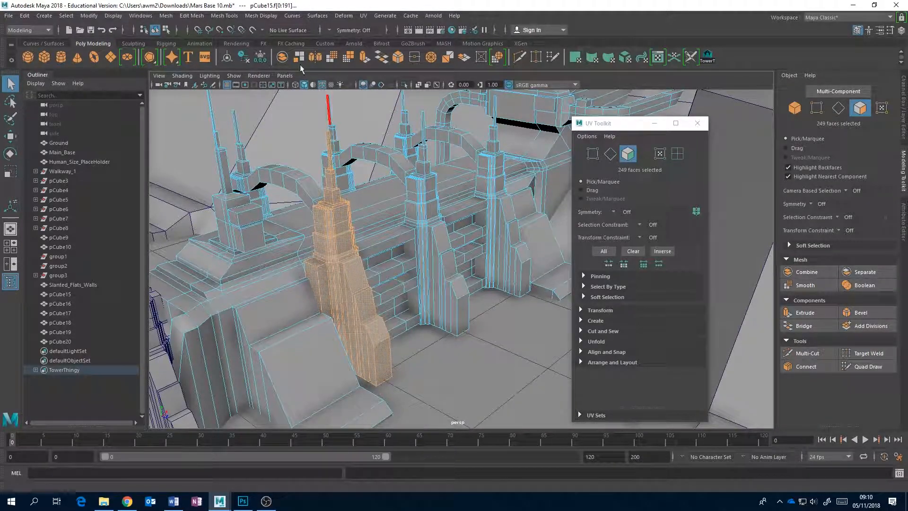
pyautogui.moveTo(361, 310); pyautogui.dragTo(405, 221, button='right')
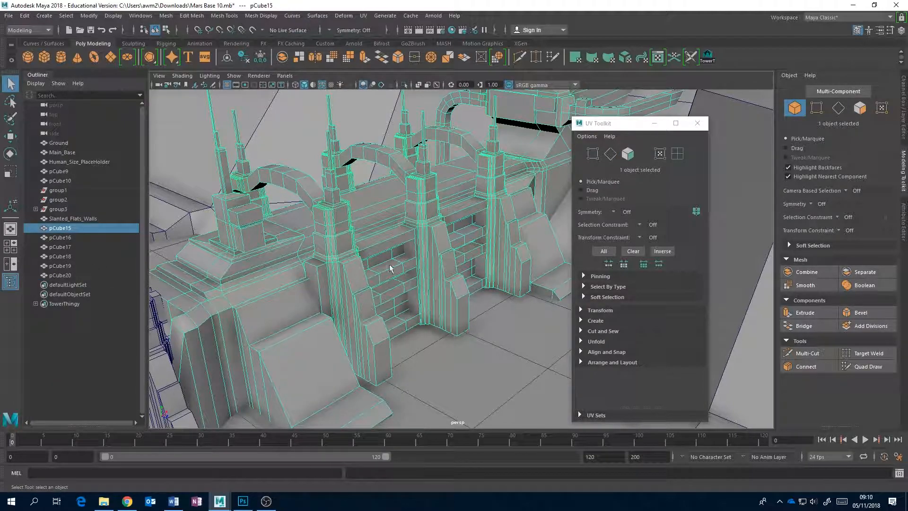
# Select the front tower's faces with the saved Tower1 selection and extract them from the building as a separate mesh
pyautogui.click(709, 55)
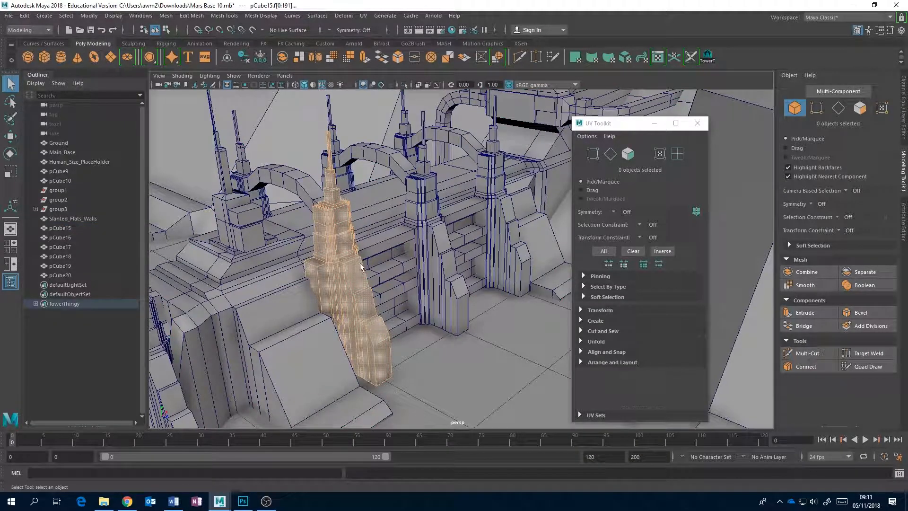
pyautogui.moveTo(349, 229); pyautogui.dragTo(350, 256, button='right')
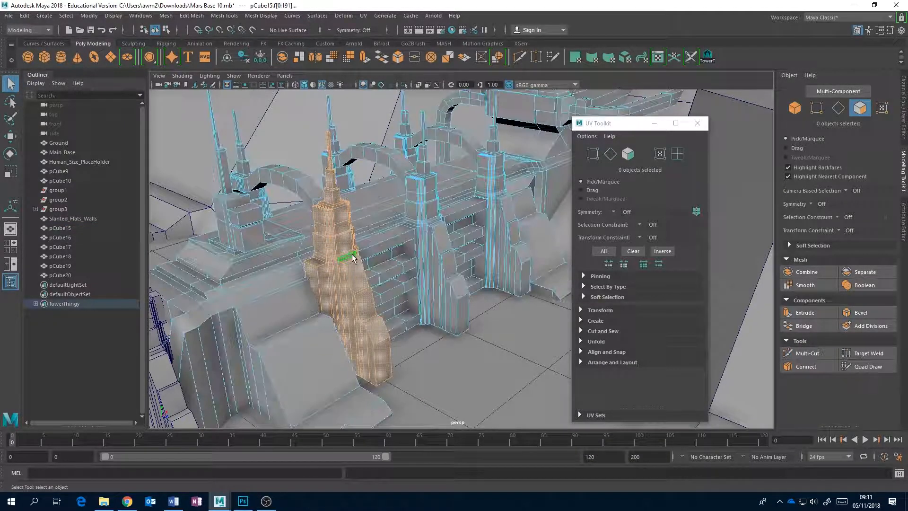
pyautogui.click(299, 58)
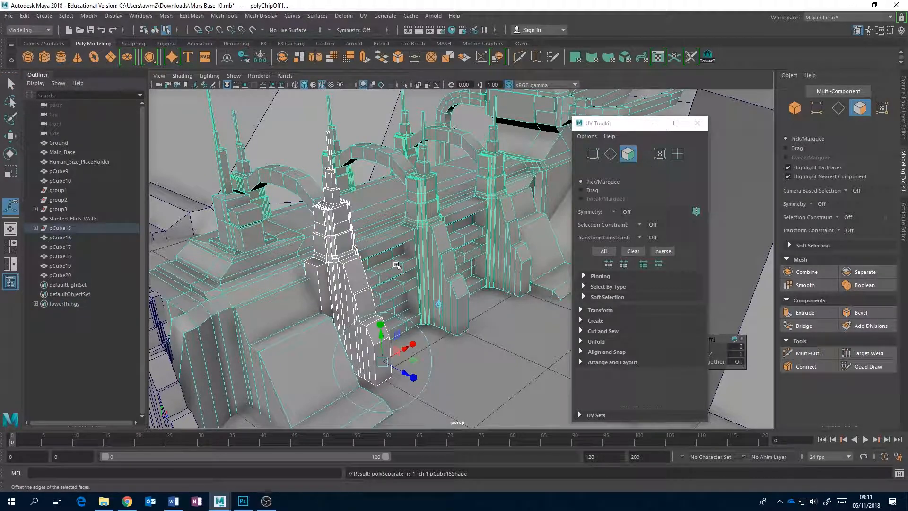
pyautogui.keyDown('alt'); pyautogui.moveTo(369, 261); pyautogui.dragTo(357, 279); pyautogui.keyUp('alt')
pyautogui.moveTo(356, 279); pyautogui.dragTo(399, 220, button='right')
# Select the extracted tower, polySurface1 under pCube15, and apply automatic UV mapping to it
pyautogui.click(36, 228)
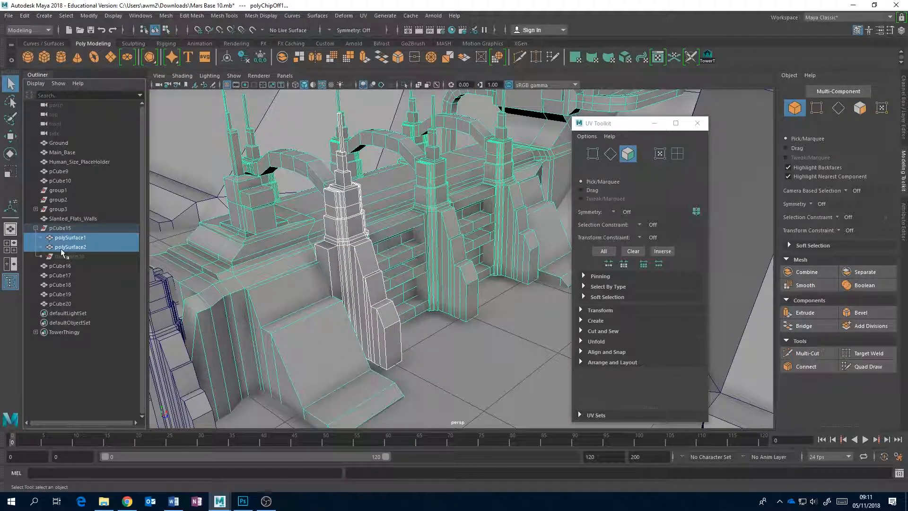
pyautogui.click(71, 238)
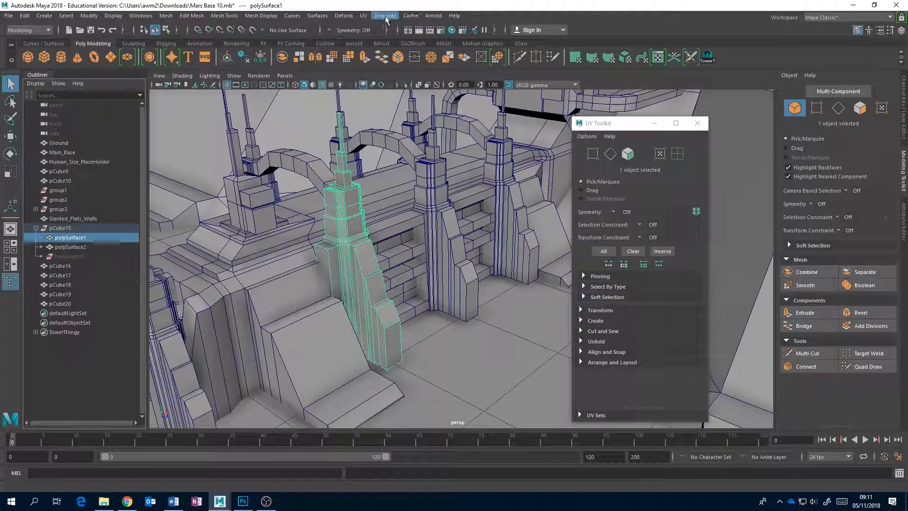
pyautogui.click(364, 16)
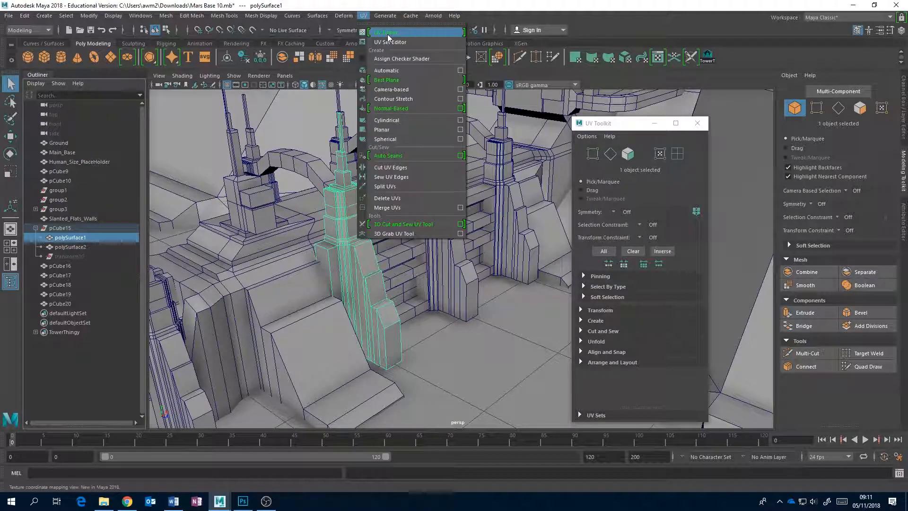
pyautogui.click(392, 70)
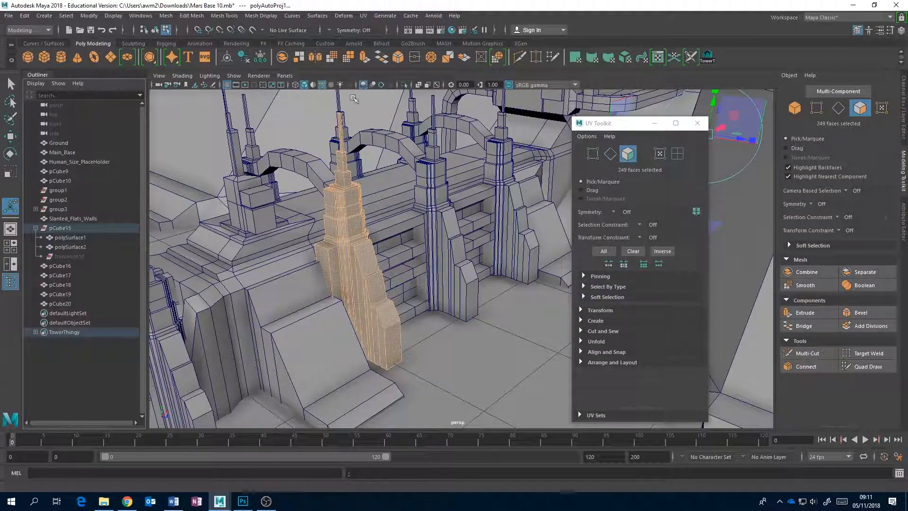
# Open the UV Editor for the mapped tower and move it clear of the tower in the viewport
pyautogui.click(363, 15)
pyautogui.click(391, 32)
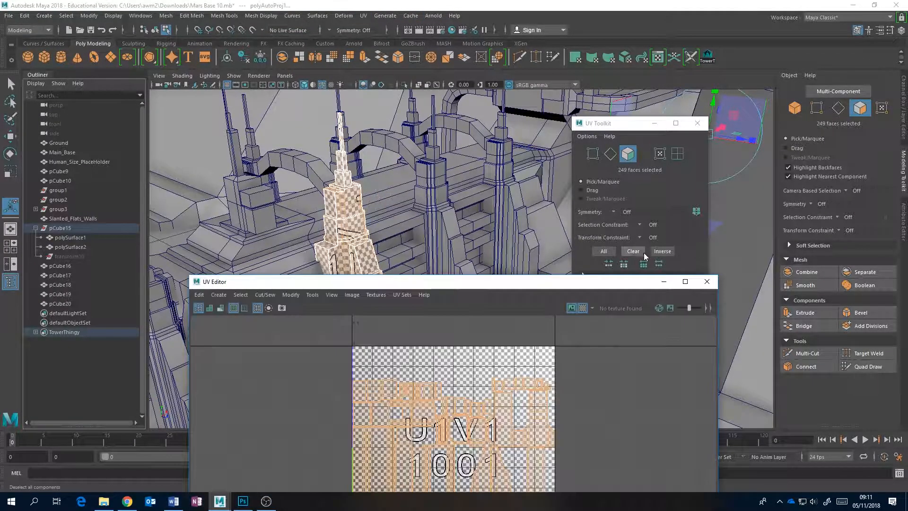
pyautogui.moveTo(533, 280); pyautogui.dragTo(769, 340)
# Inspect the checker pattern on the extracted tower from near and far, and return the tower to object mode
pyautogui.moveTo(521, 265)
pyautogui.keyDown('alt'); pyautogui.mouseDown()
pyautogui.moveTo(426, 265)
pyautogui.moveTo(511, 268)
pyautogui.mouseUp(); pyautogui.keyUp('alt')
pyautogui.scroll(3, 516, 275)
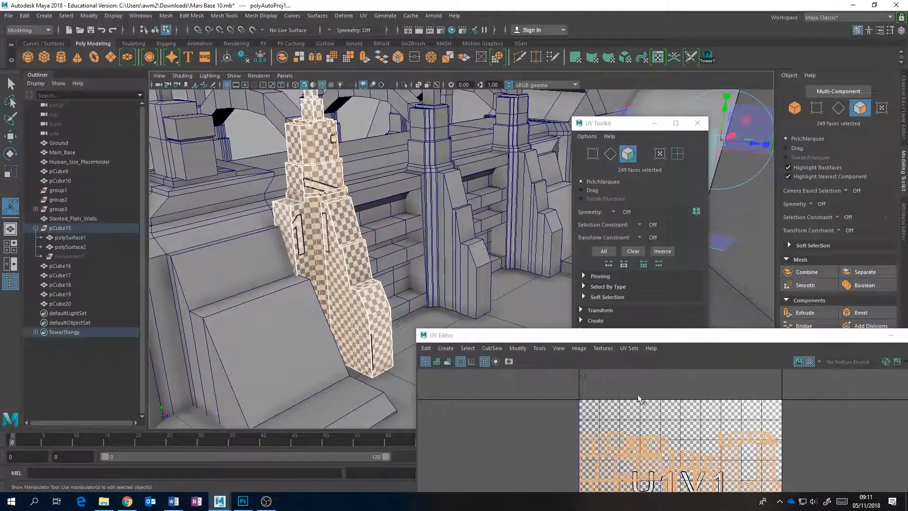
pyautogui.scroll(-5, 454, 224)
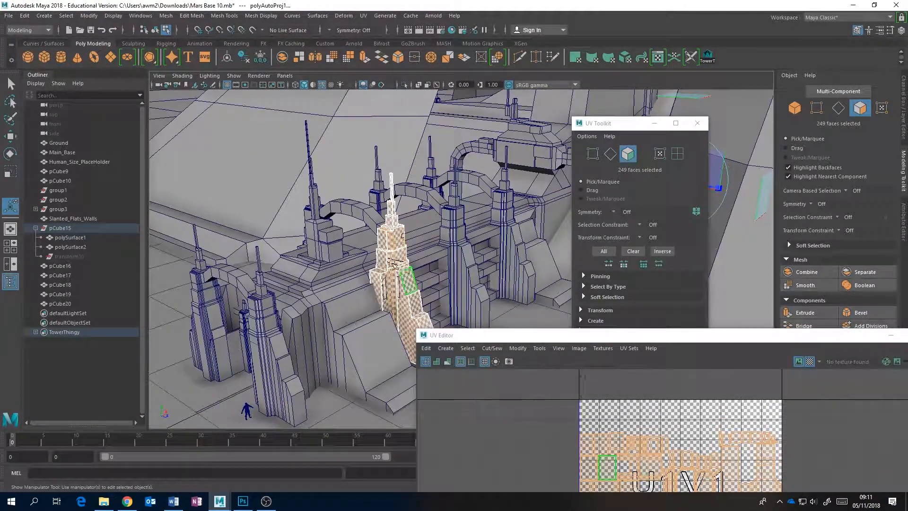
pyautogui.keyDown('alt'); pyautogui.moveTo(451, 251); pyautogui.dragTo(442, 222); pyautogui.keyUp('alt')
pyautogui.scroll(3, 442, 222)
pyautogui.keyDown('alt'); pyautogui.moveTo(374, 188); pyautogui.dragTo(402, 228); pyautogui.keyUp('alt')
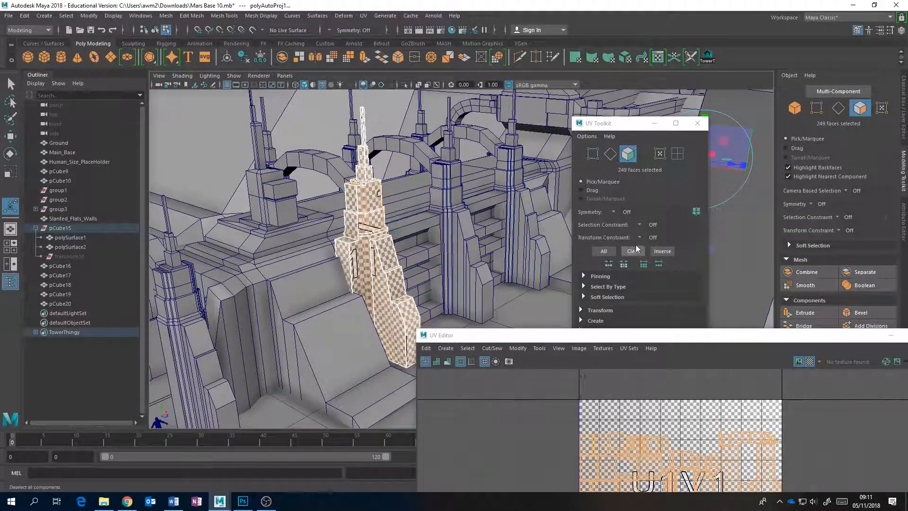
pyautogui.moveTo(370, 230); pyautogui.dragTo(415, 216, button='right')
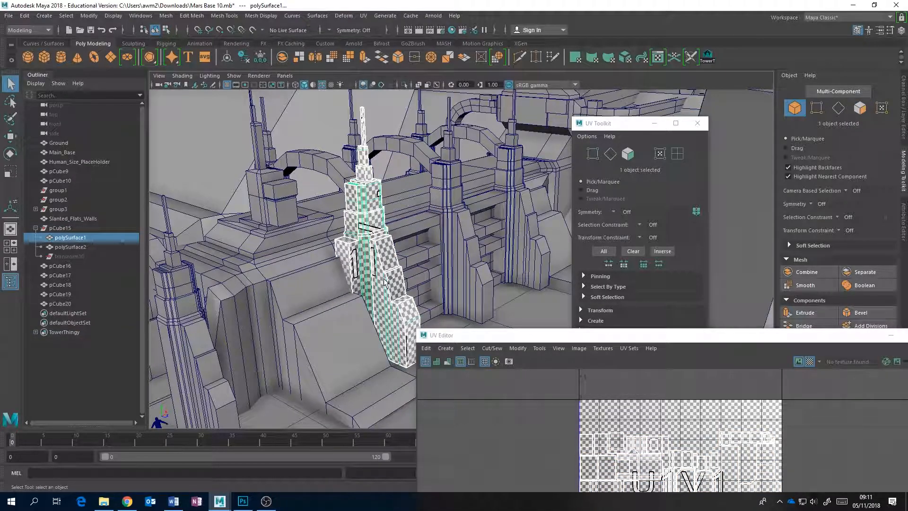
# Examine the checkered tower against the building's remaining towers, arches and rear turret from the side, front, above and ground level
pyautogui.keyDown('alt'); pyautogui.moveTo(353, 203); pyautogui.dragTo(393, 220); pyautogui.keyUp('alt')
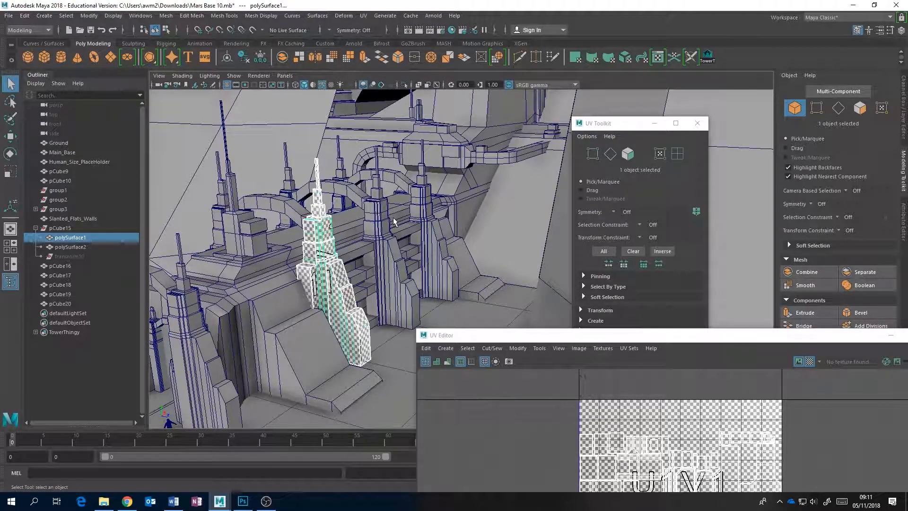
pyautogui.keyDown('alt'); pyautogui.moveTo(393, 217); pyautogui.dragTo(517, 187); pyautogui.keyUp('alt')
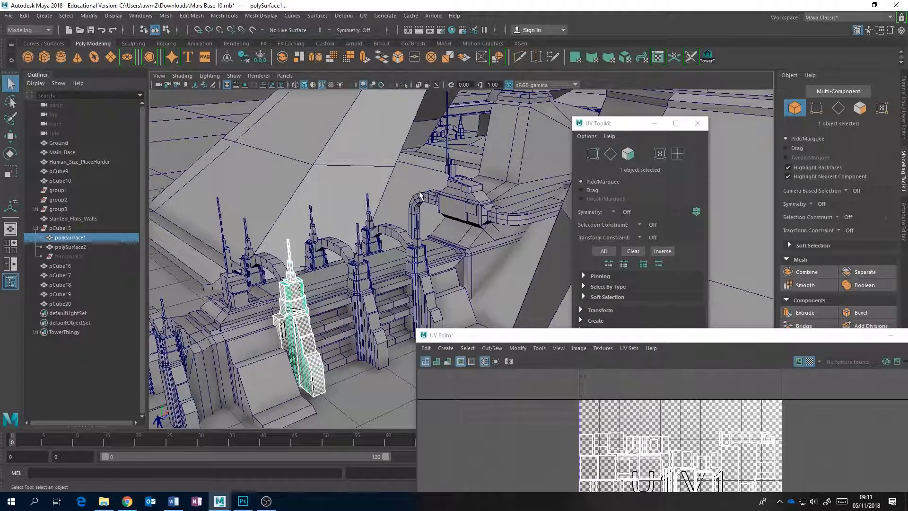
pyautogui.keyDown('alt'); pyautogui.moveTo(420, 195); pyautogui.dragTo(438, 194); pyautogui.keyUp('alt')
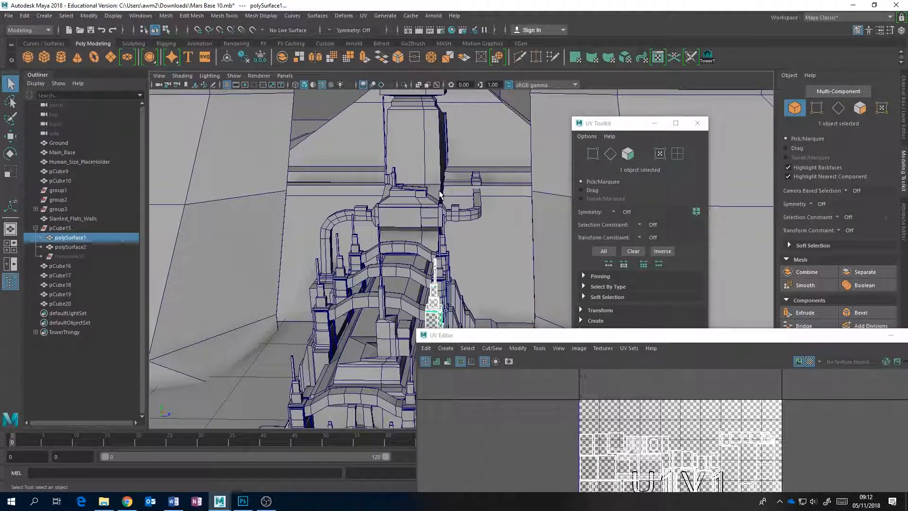
pyautogui.keyDown('alt'); pyautogui.moveTo(440, 193); pyautogui.dragTo(393, 221); pyautogui.keyUp('alt')
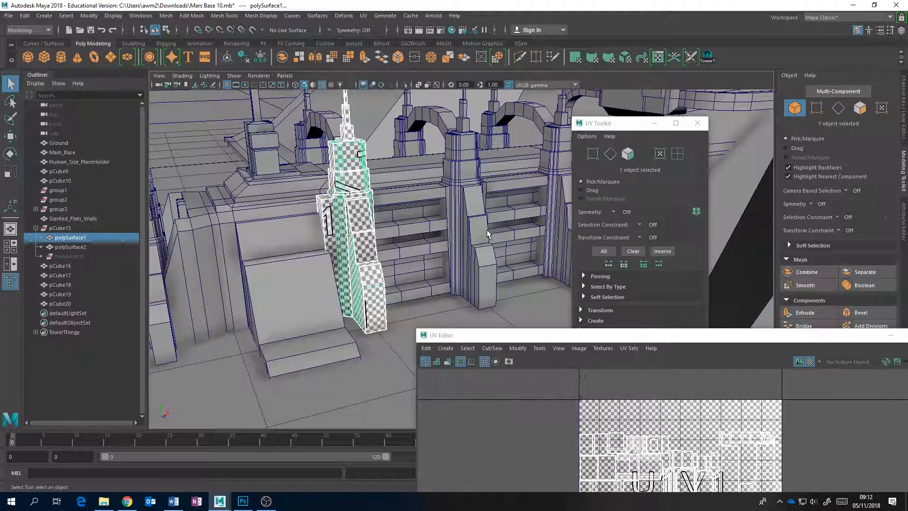
pyautogui.keyDown('alt'); pyautogui.moveTo(356, 231); pyautogui.dragTo(388, 238); pyautogui.keyUp('alt')
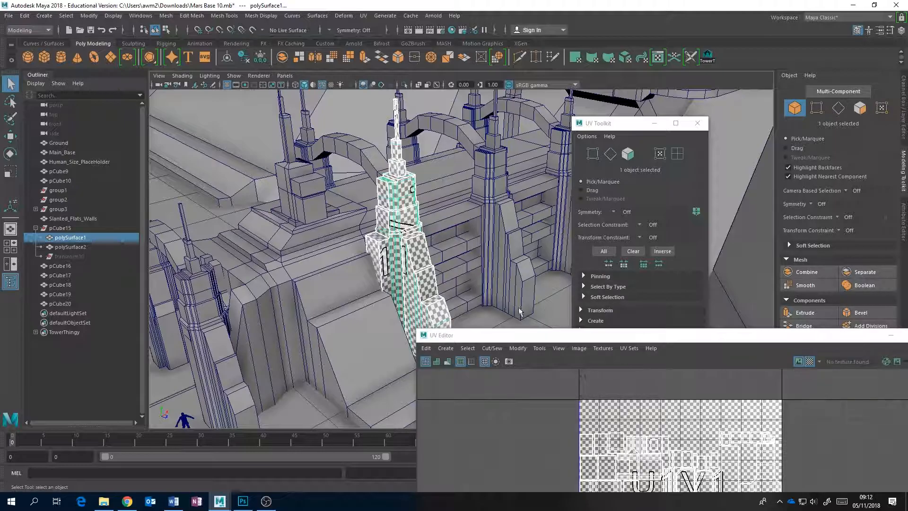
pyautogui.keyDown('alt'); pyautogui.moveTo(397, 271); pyautogui.dragTo(301, 348, button='middle'); pyautogui.keyUp('alt')
pyautogui.scroll(-5, 513, 184)
pyautogui.keyDown('alt'); pyautogui.moveTo(512, 185); pyautogui.dragTo(454, 234, button='middle'); pyautogui.keyUp('alt')
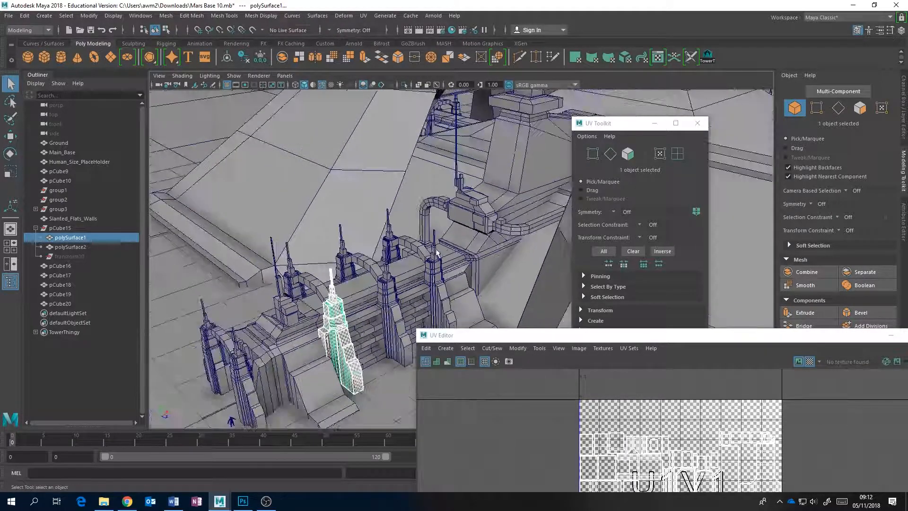
pyautogui.keyDown('alt'); pyautogui.moveTo(489, 184); pyautogui.dragTo(591, 126); pyautogui.keyUp('alt')
# Put away the UV Editor and UV Toolkit, and frame a low shot beside the human figure with the resolution gate on
pyautogui.moveTo(729, 335); pyautogui.dragTo(404, 284)
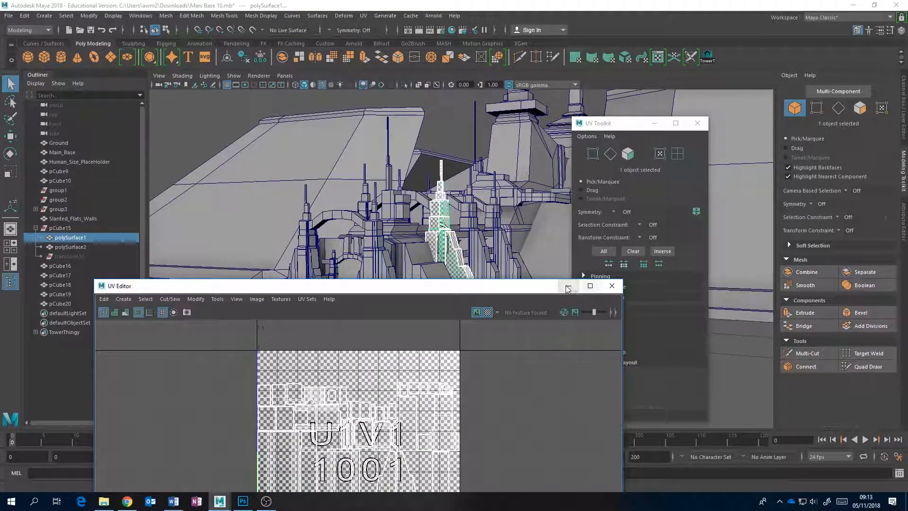
pyautogui.click(568, 285)
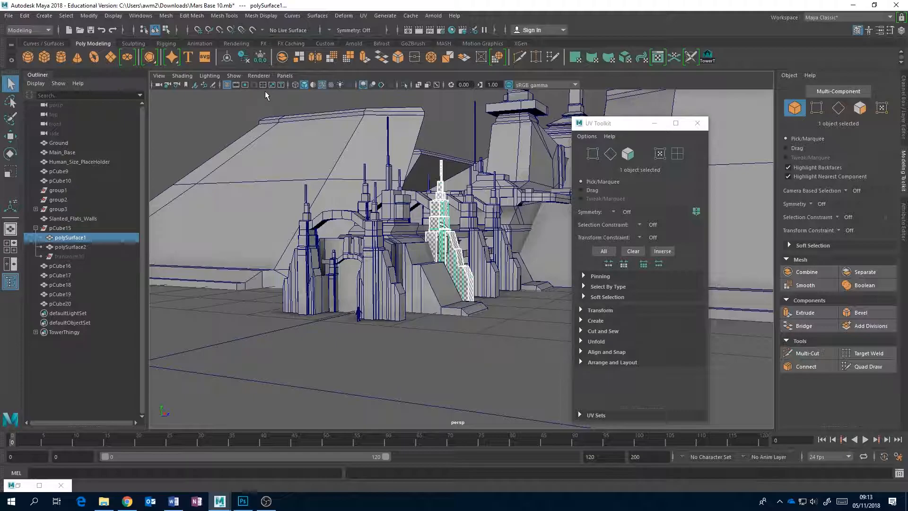
pyautogui.click(253, 85)
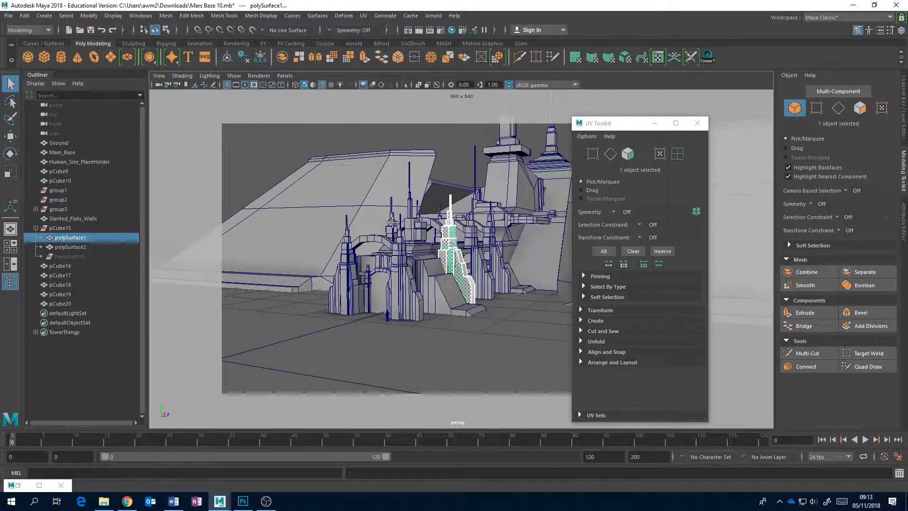
pyautogui.scroll(6, 392, 222)
pyautogui.scroll(1, 413, 237)
pyautogui.click(697, 123)
pyautogui.keyDown('alt'); pyautogui.moveTo(460, 252); pyautogui.dragTo(383, 281); pyautogui.keyUp('alt')
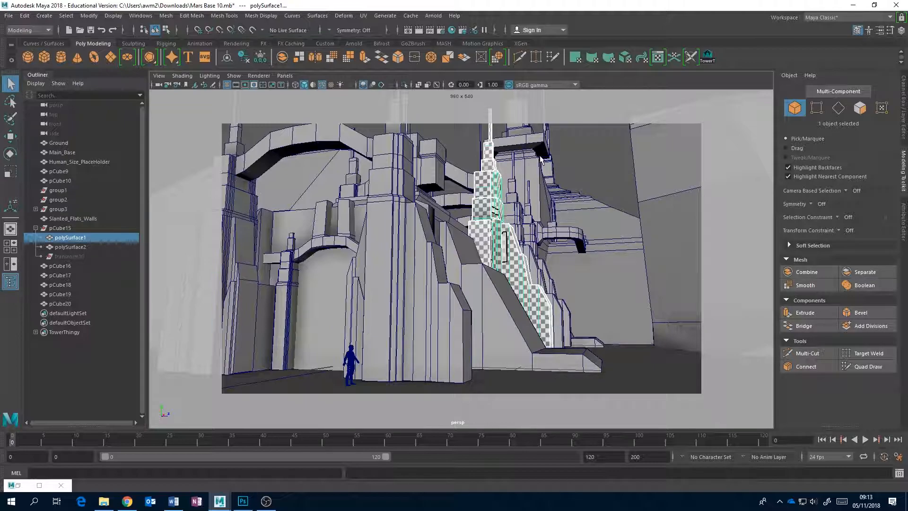
pyautogui.keyDown('alt'); pyautogui.moveTo(529, 187); pyautogui.dragTo(549, 194); pyautogui.keyUp('alt')
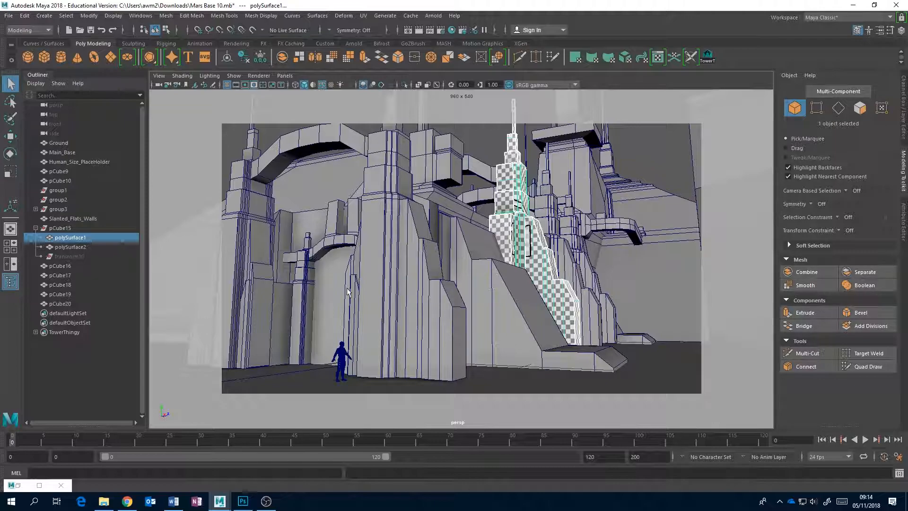
# Select the foreground arch towers and the main base in turn to check the checker pattern on each
pyautogui.click(406, 243)
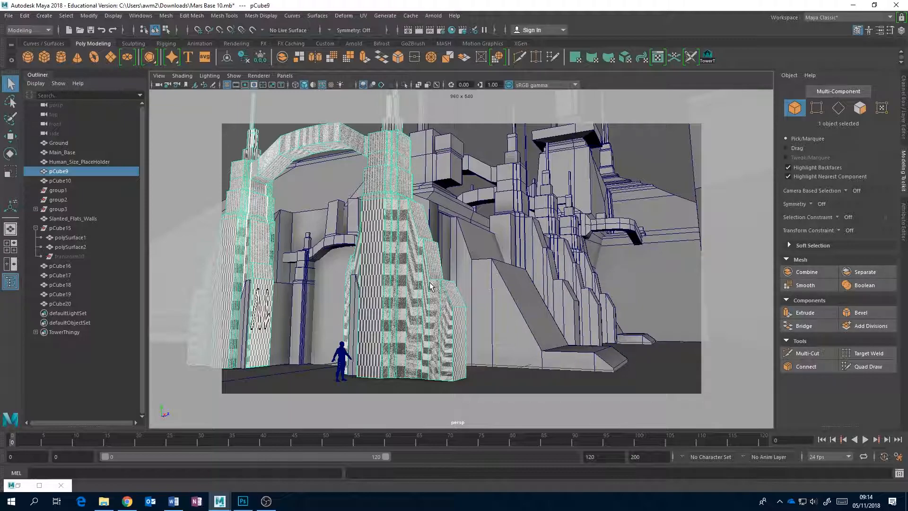
pyautogui.click(613, 163)
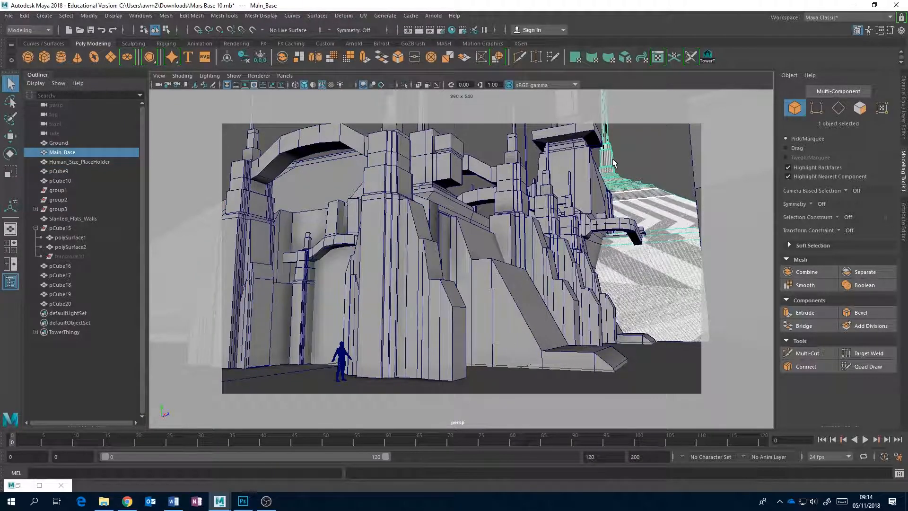